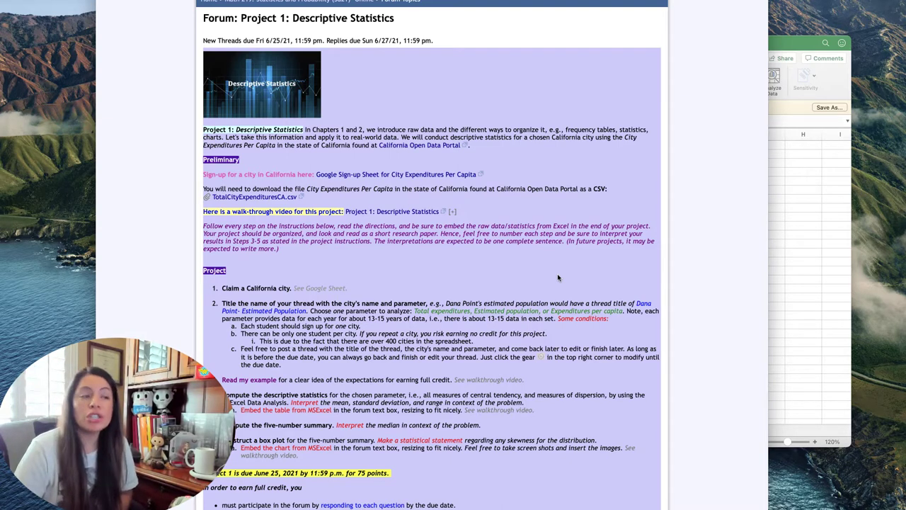
# Read the Project 1 instructions, highlighting the box plot and descriptive statistics steps.
pyautogui.scroll(-10, 487, 305)
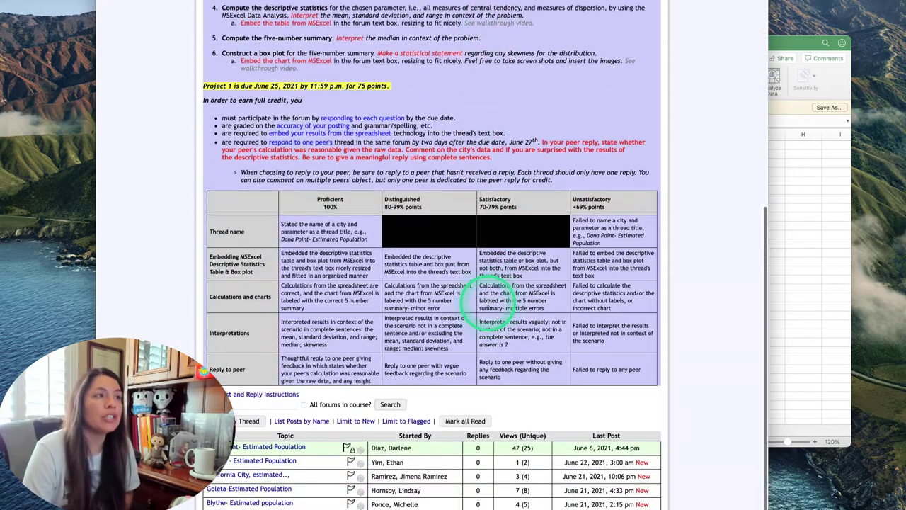
pyautogui.scroll(5, 487, 305)
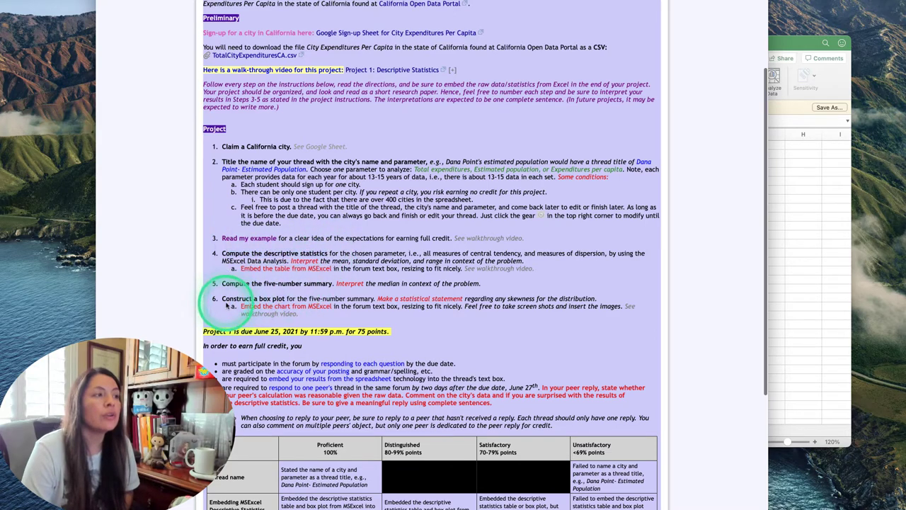
pyautogui.moveTo(216, 300); pyautogui.dragTo(293, 299)
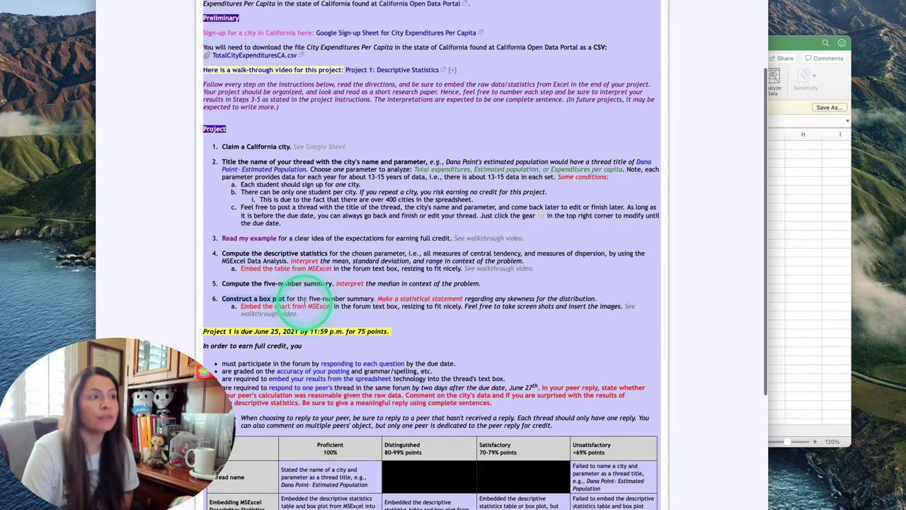
pyautogui.scroll(-2, 293, 299)
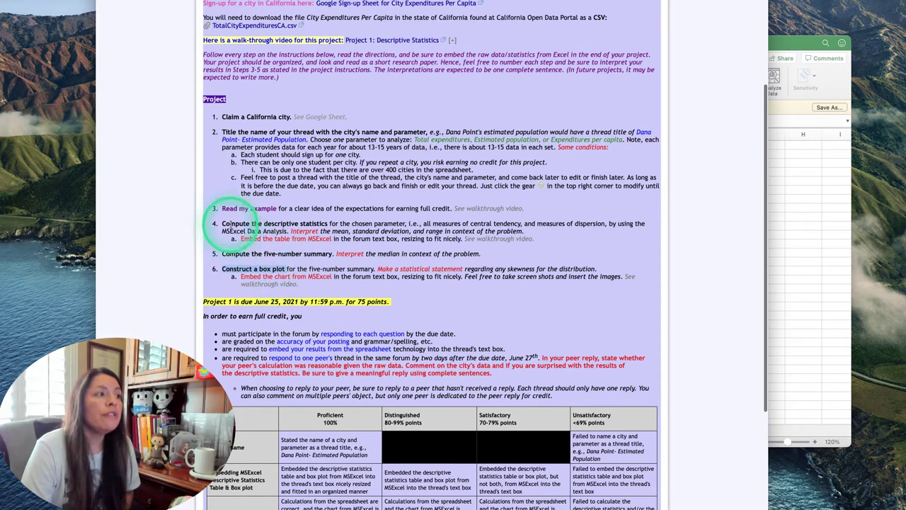
pyautogui.moveTo(224, 223); pyautogui.dragTo(329, 223)
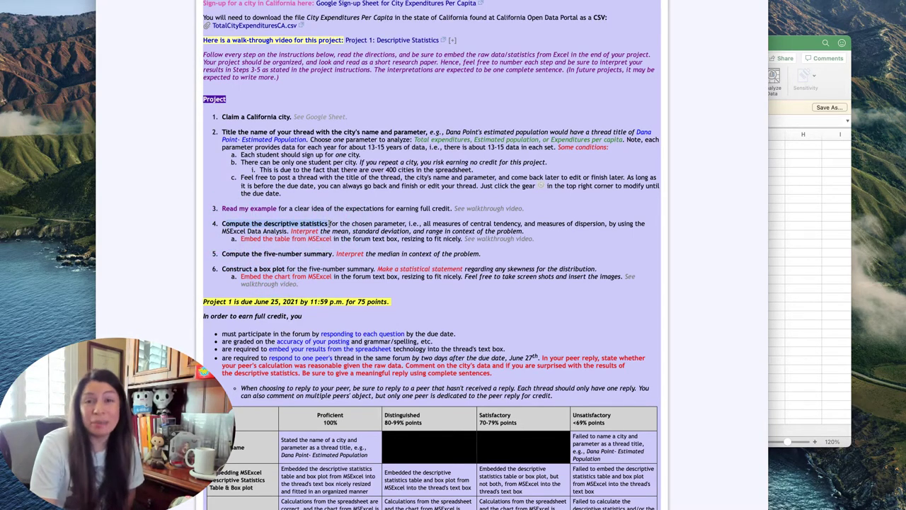
pyautogui.click(329, 224)
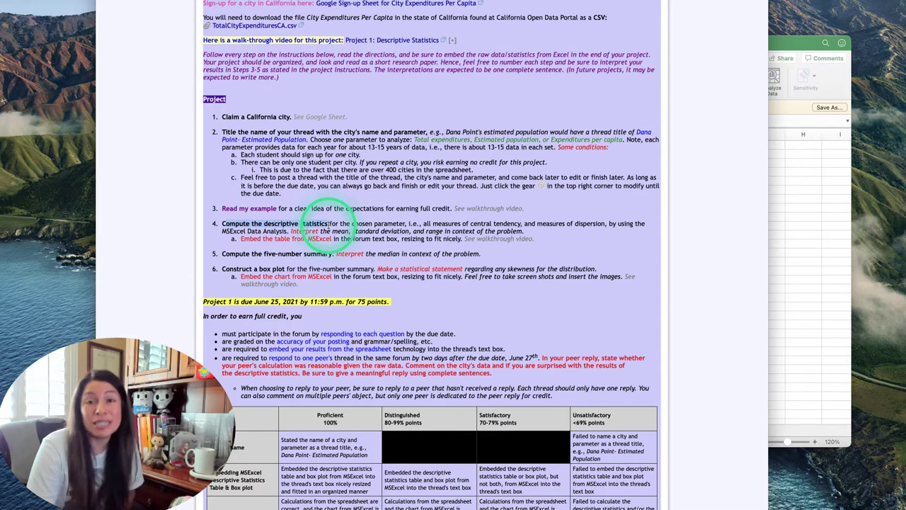
pyautogui.click(327, 225)
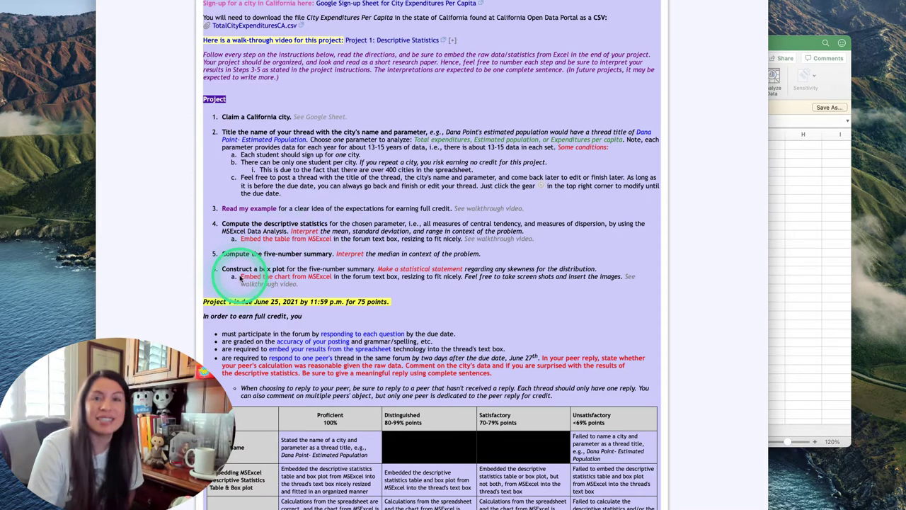
pyautogui.scroll(-1, 241, 279)
pyautogui.scroll(3, 233, 259)
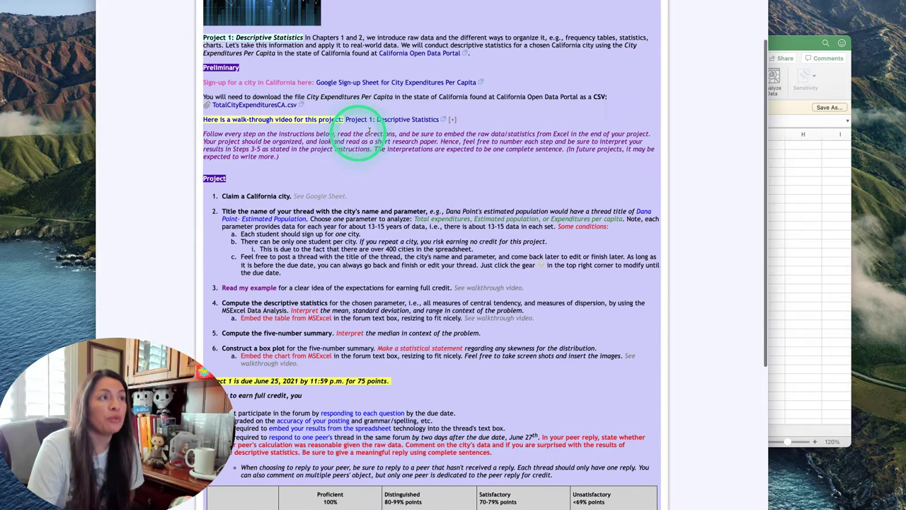
pyautogui.scroll(-2, 356, 197)
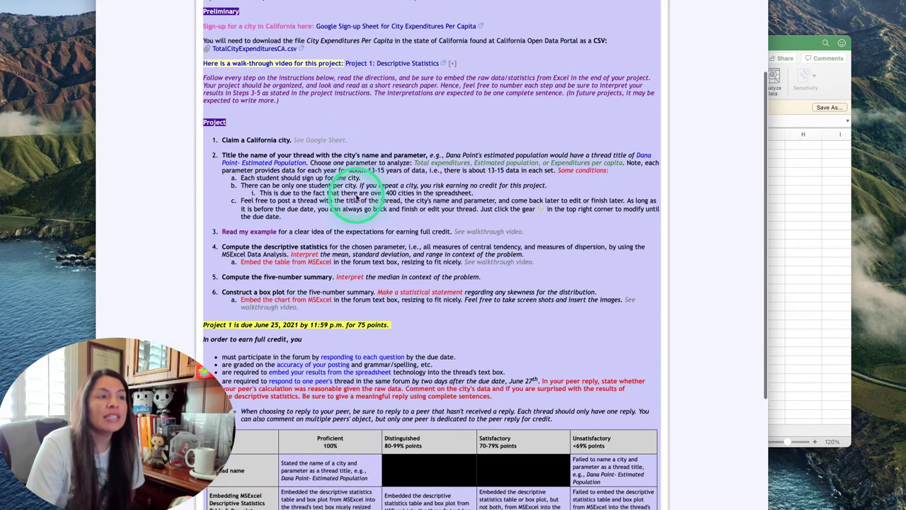
pyautogui.scroll(-5, 356, 197)
pyautogui.scroll(-3, 358, 198)
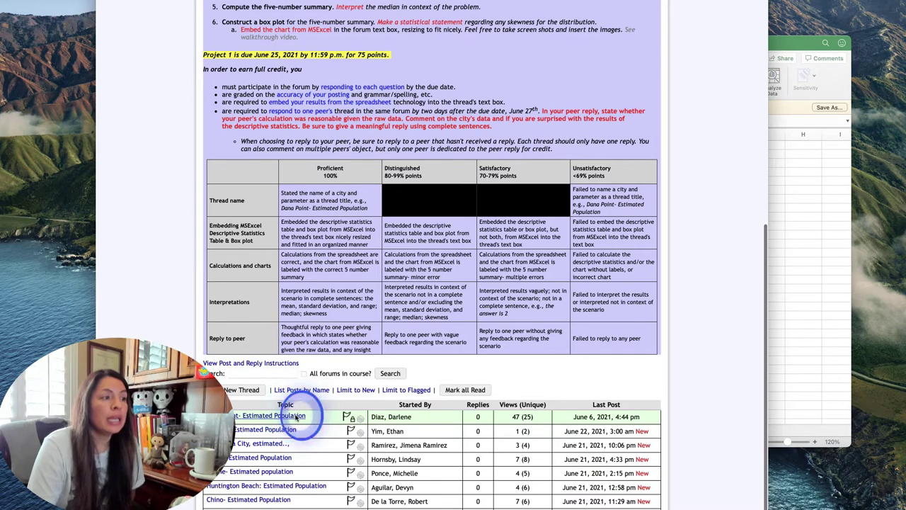
# View the Dana Point example thread, then return to the forum's expanded project description.
pyautogui.click(295, 419)
pyautogui.scroll(-1, 393, 288)
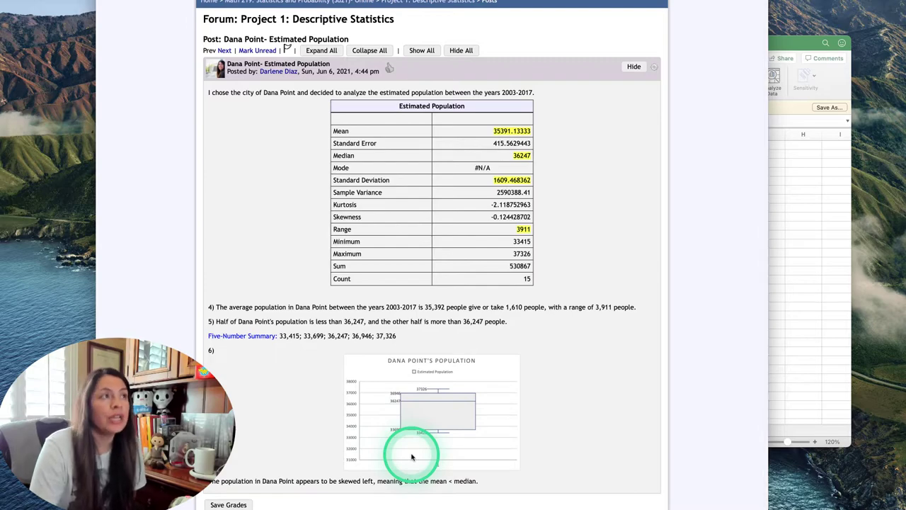
pyautogui.click(607, 505)
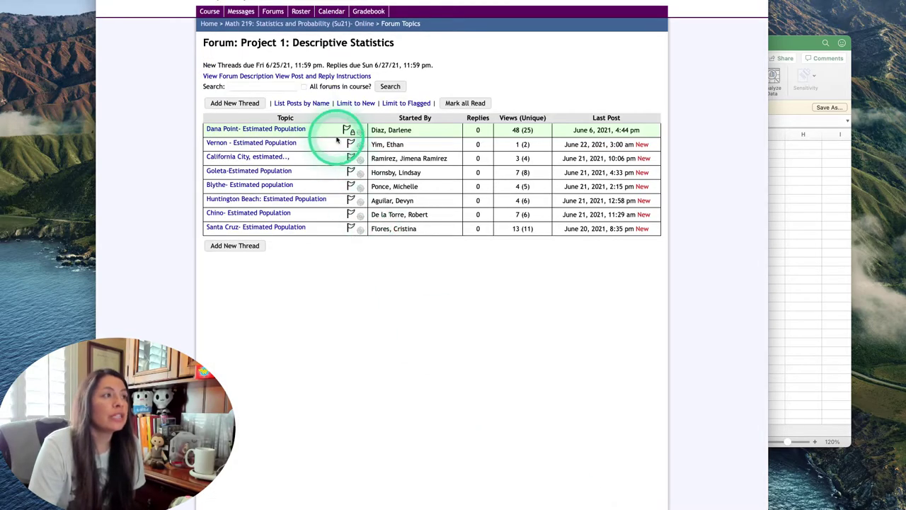
pyautogui.click(265, 75)
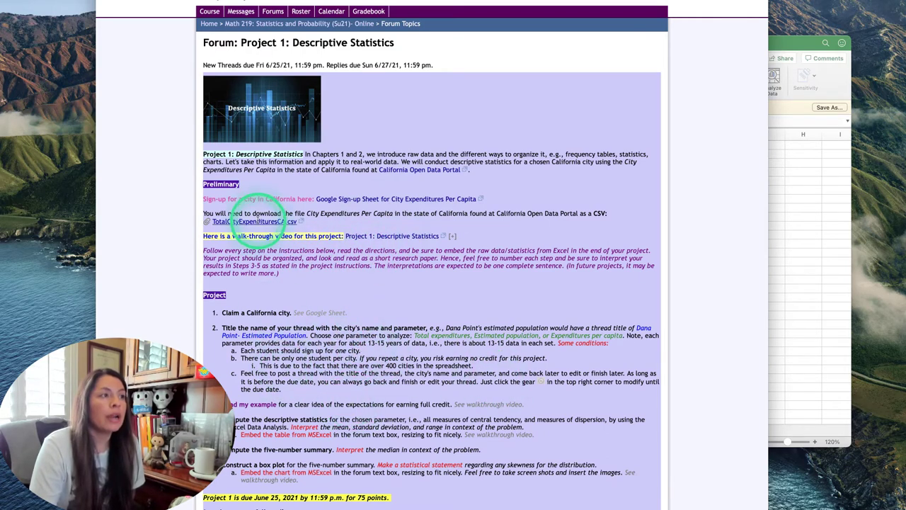
# Download TotalCityExpendituresCA.csv and open it from Downloads in Microsoft Excel.
pyautogui.click(233, 221)
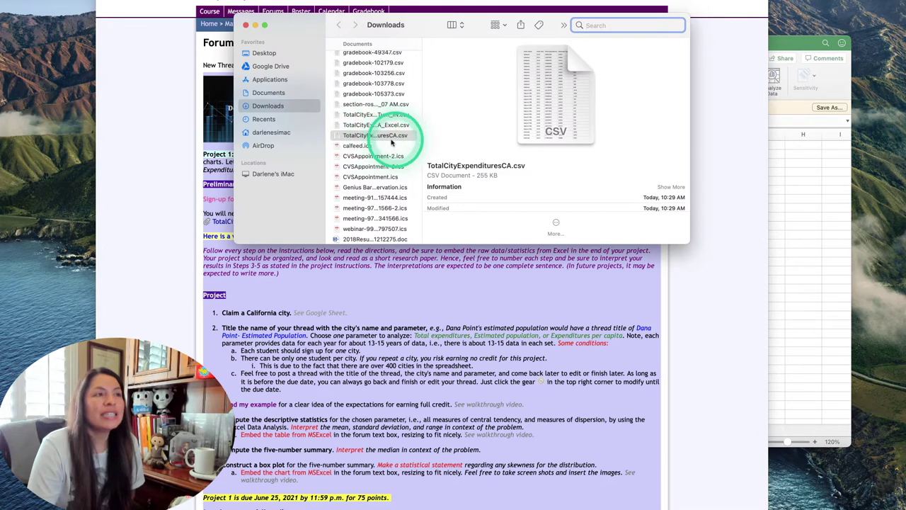
pyautogui.rightClick(378, 139)
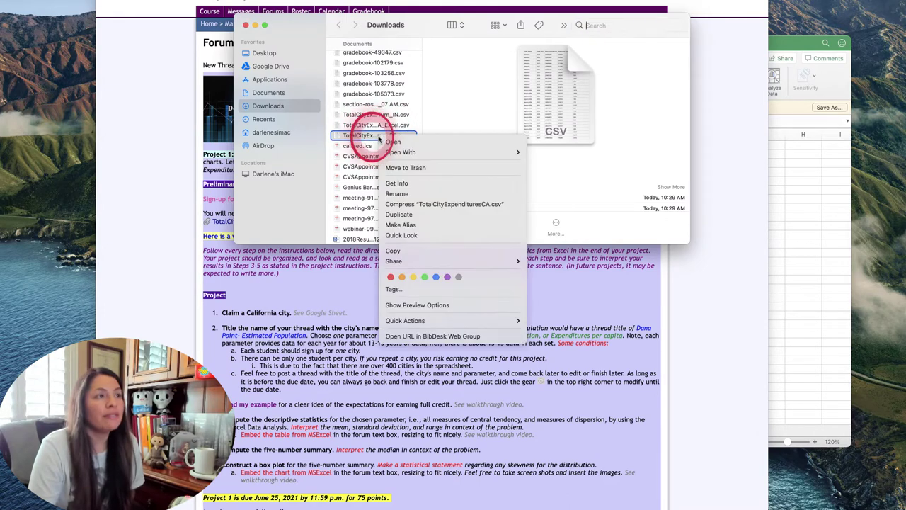
pyautogui.moveTo(403, 151)
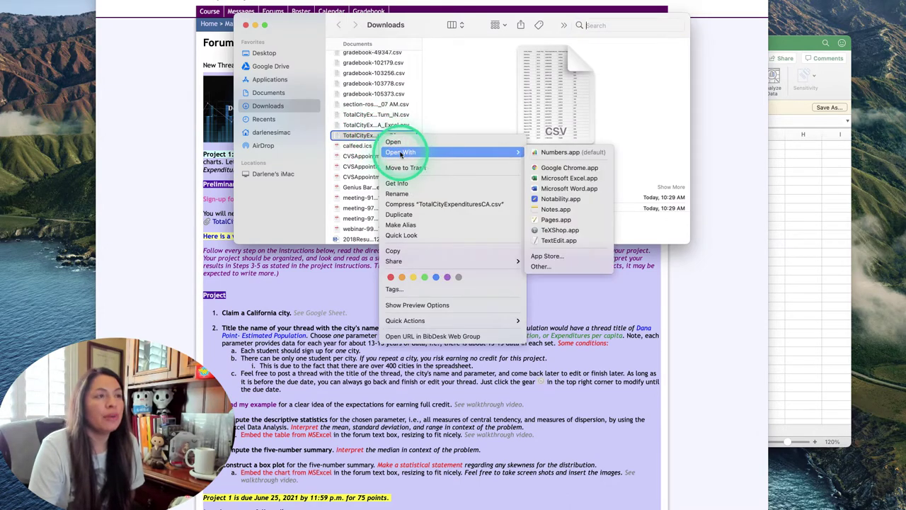
pyautogui.click(556, 179)
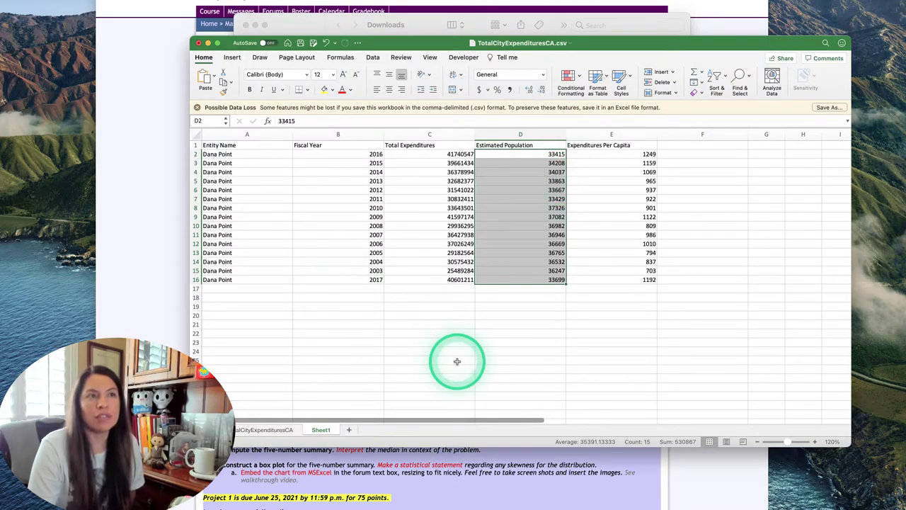
# On the TotalCityExpendituresCA sheet, clear the city filter so every city's rows show.
pyautogui.click(247, 430)
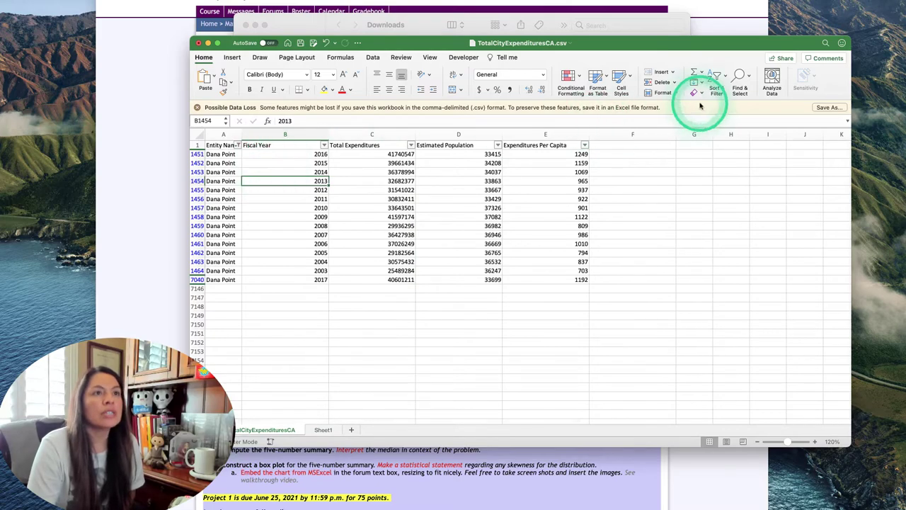
pyautogui.click(724, 83)
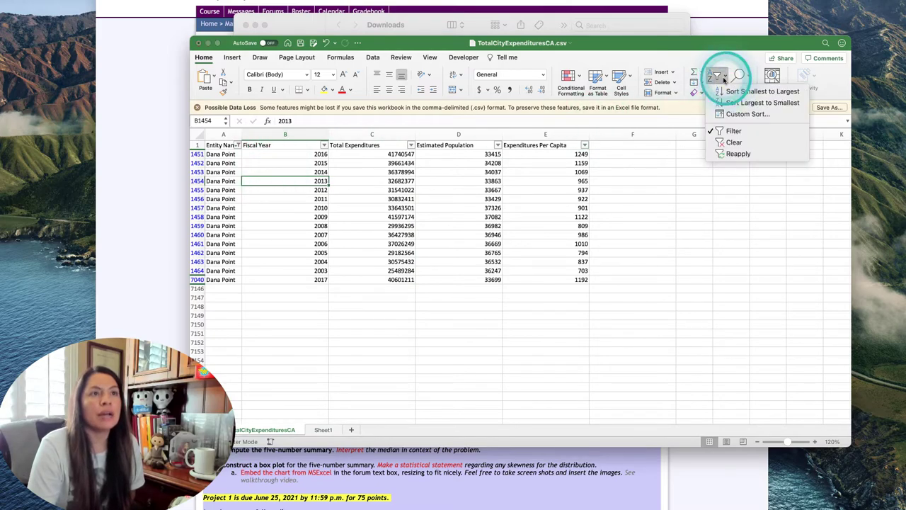
pyautogui.click(726, 143)
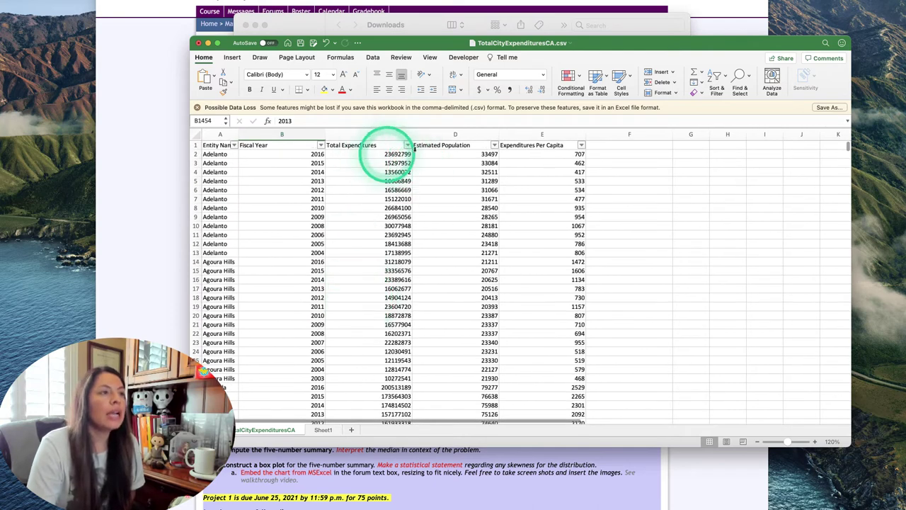
pyautogui.click(194, 145)
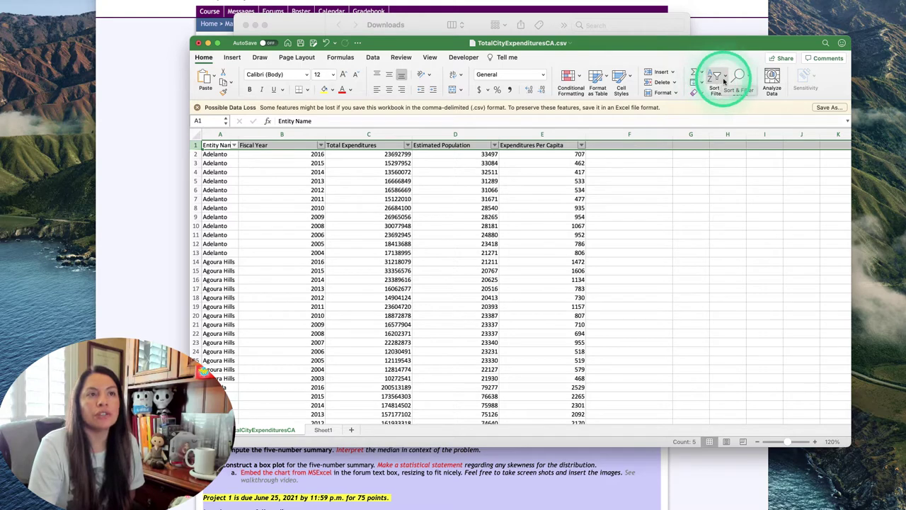
pyautogui.click(722, 78)
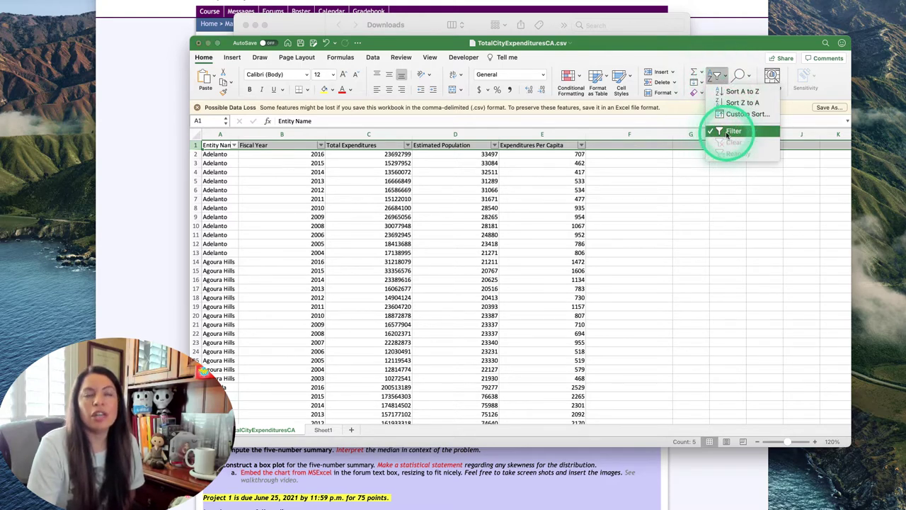
pyautogui.click(643, 175)
pyautogui.click(641, 174)
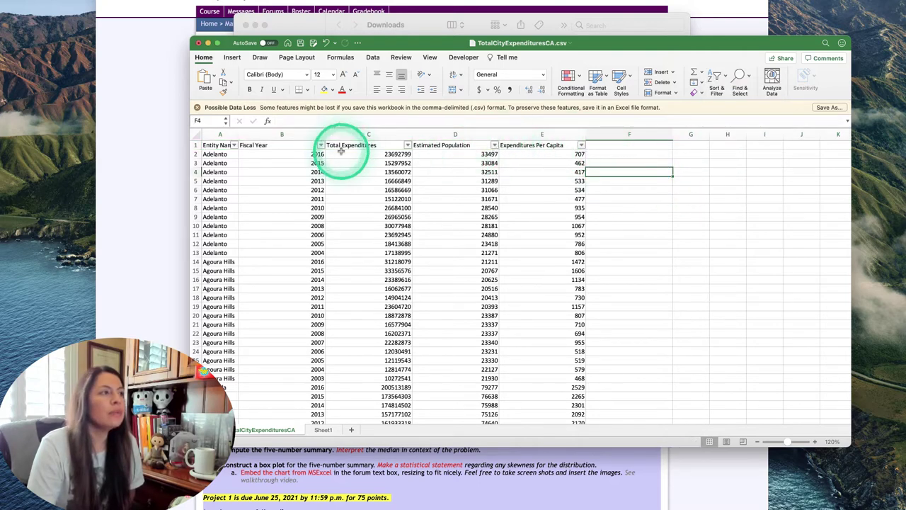
# Filter Entity Name to Dana Point and select its 15 Estimated Population values.
pyautogui.click(234, 145)
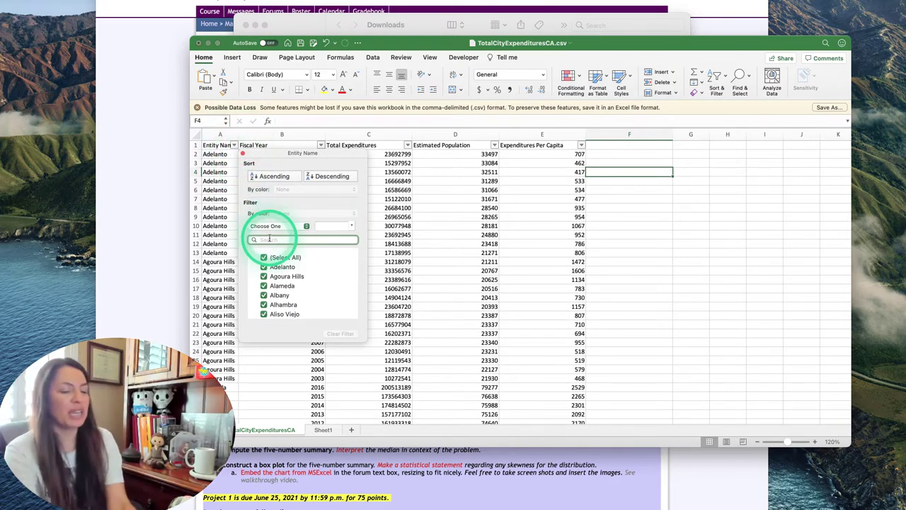
pyautogui.write('dana')
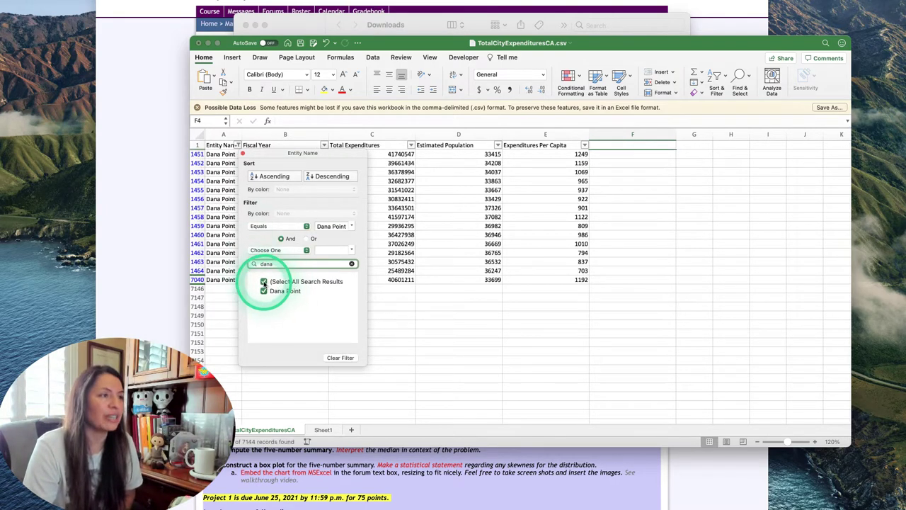
pyautogui.click(403, 324)
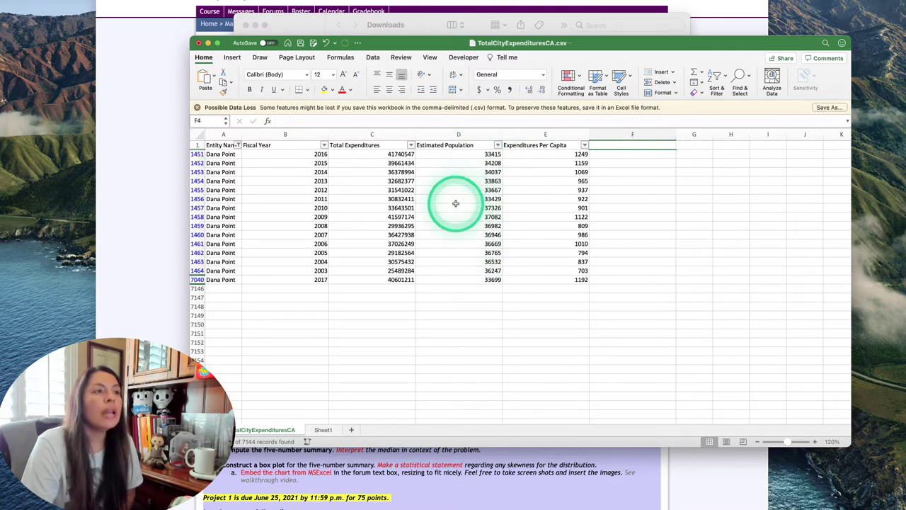
pyautogui.moveTo(484, 155); pyautogui.dragTo(479, 284)
pyautogui.click(484, 288)
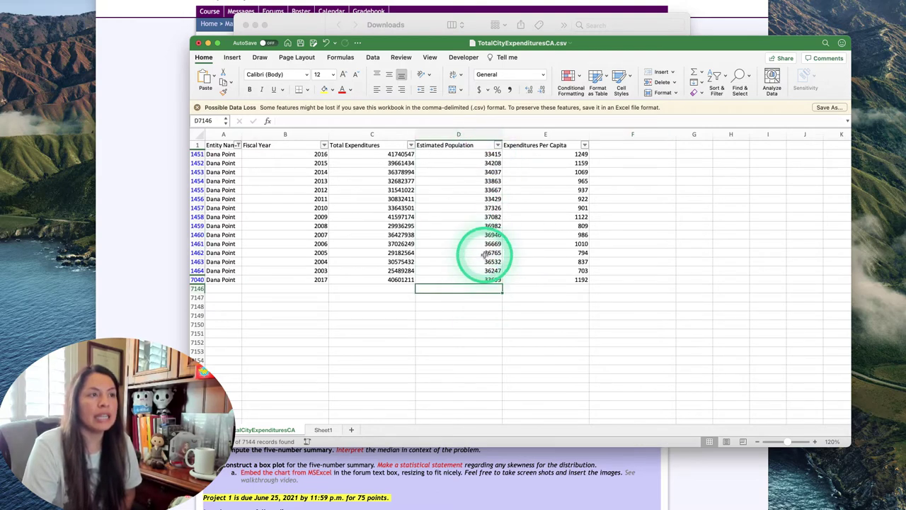
pyautogui.click(470, 154)
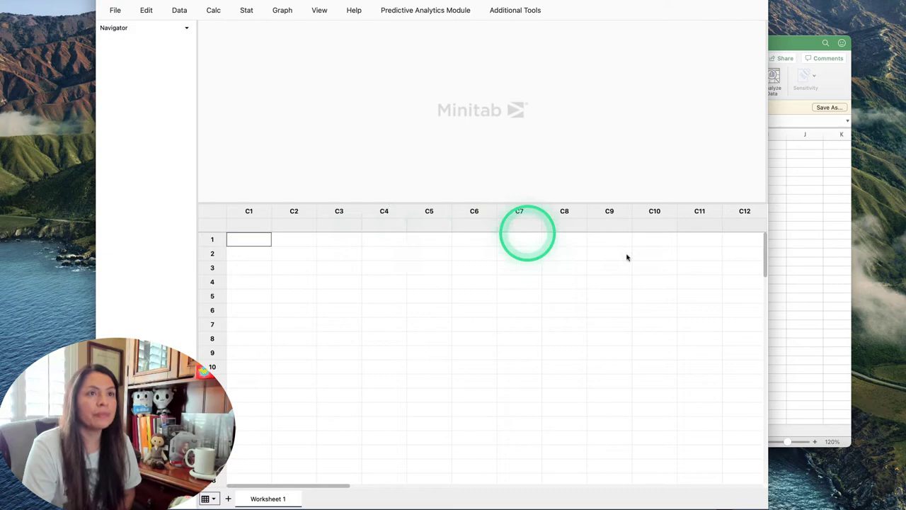
# Place the Minitab worksheet beside the Excel data and select the C1 name cell.
pyautogui.click(814, 298)
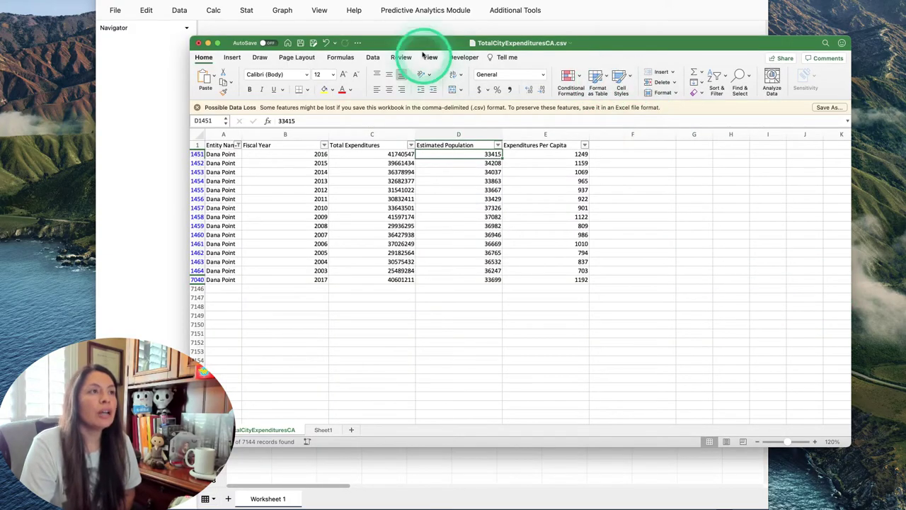
pyautogui.moveTo(409, 45); pyautogui.dragTo(754, 57)
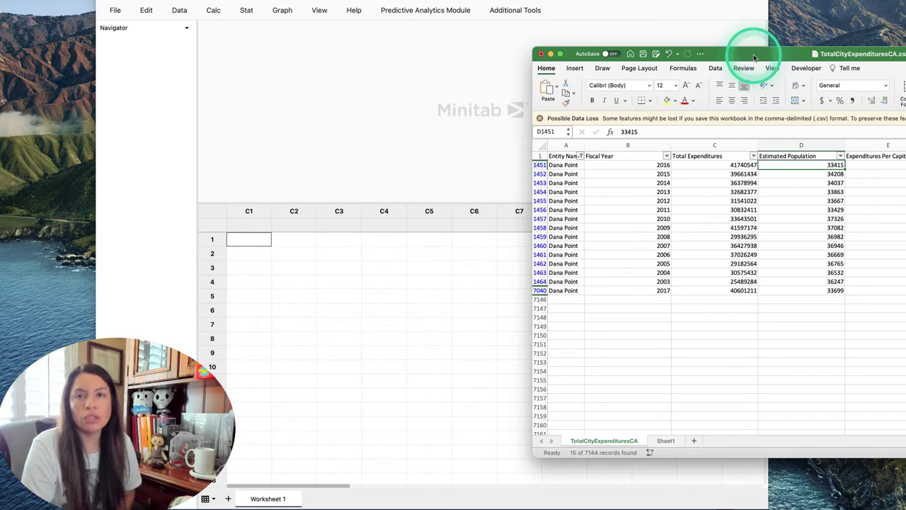
pyautogui.click(358, 146)
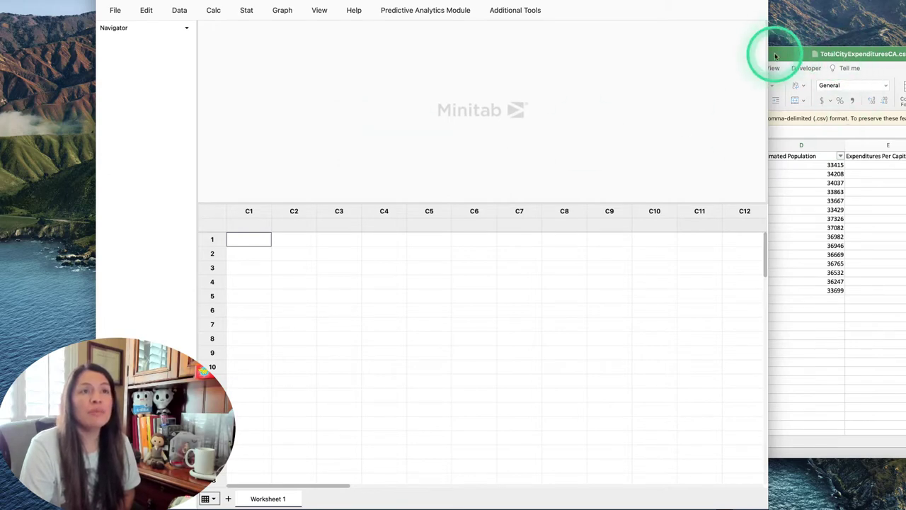
pyautogui.moveTo(566, 2); pyautogui.dragTo(480, 2)
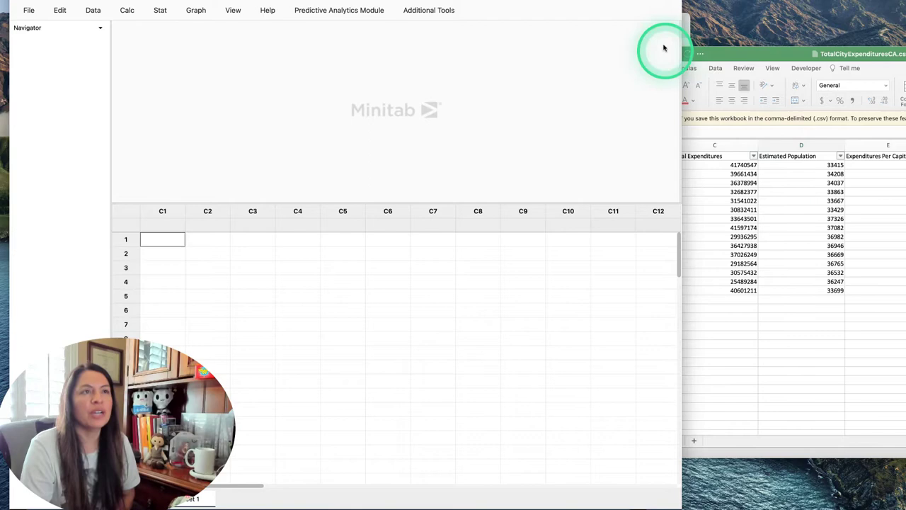
pyautogui.moveTo(653, 3); pyautogui.dragTo(742, 3)
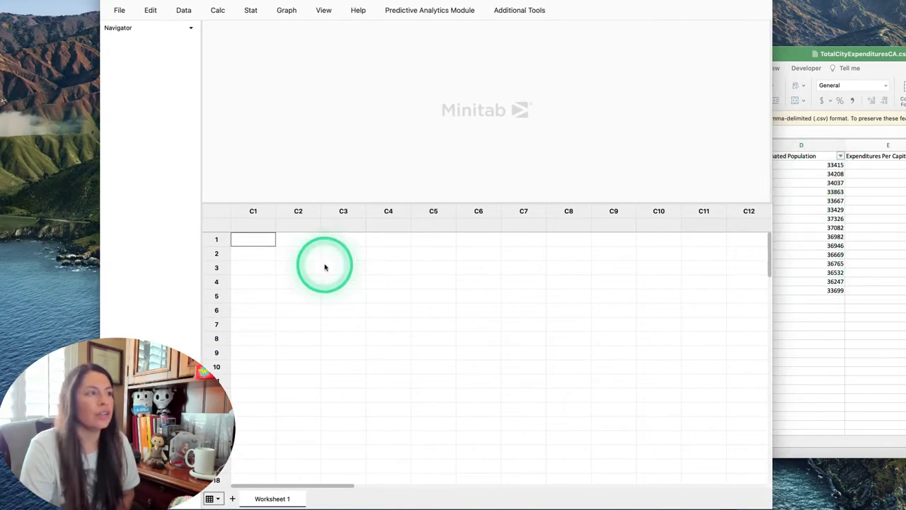
pyautogui.click(269, 225)
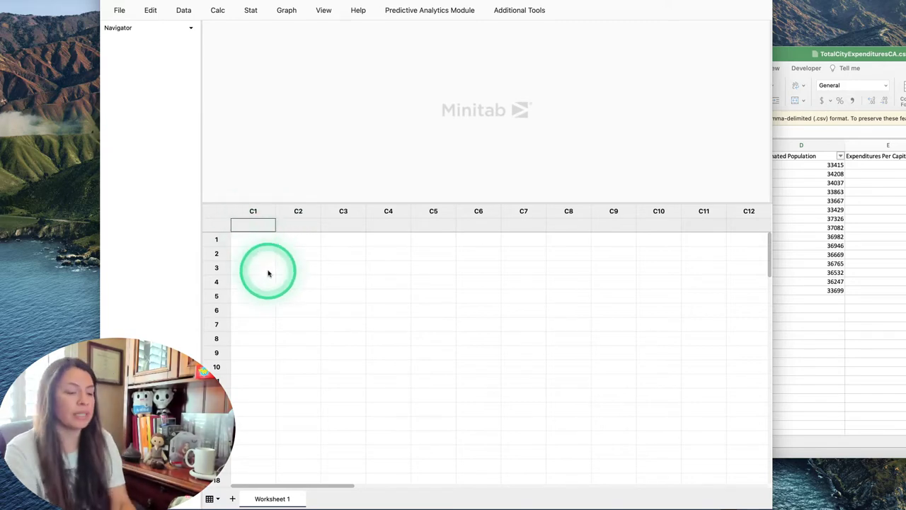
# Name C1 'Estimated Population' and enter Dana Point's 15 values, 33415 through 37326.
pyautogui.write('st')
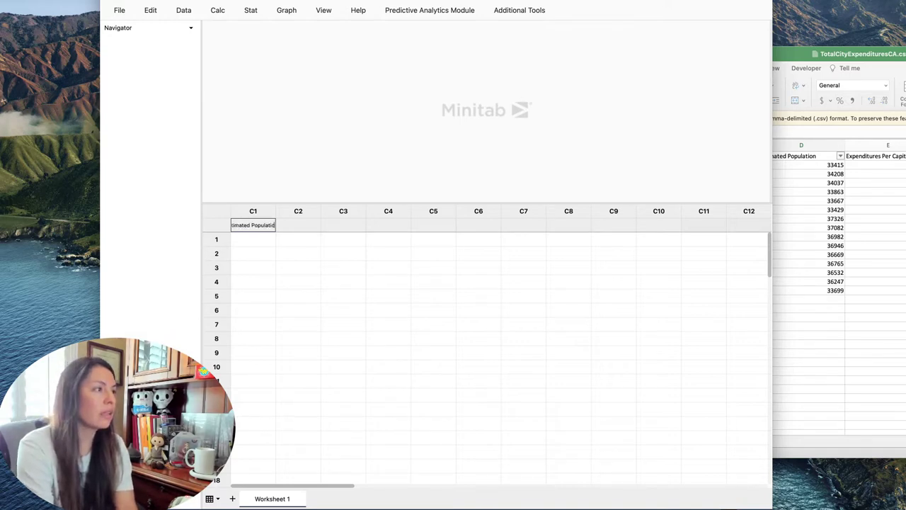
pyautogui.click(255, 247)
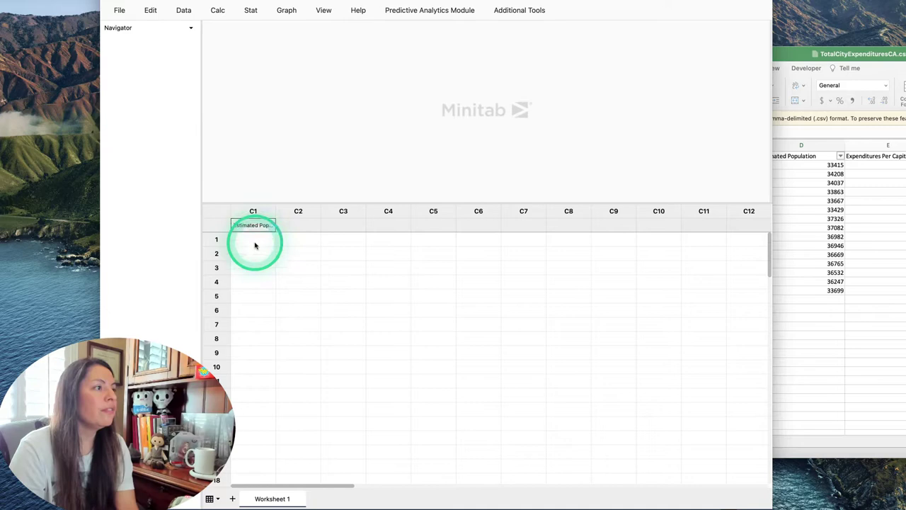
pyautogui.click(256, 245)
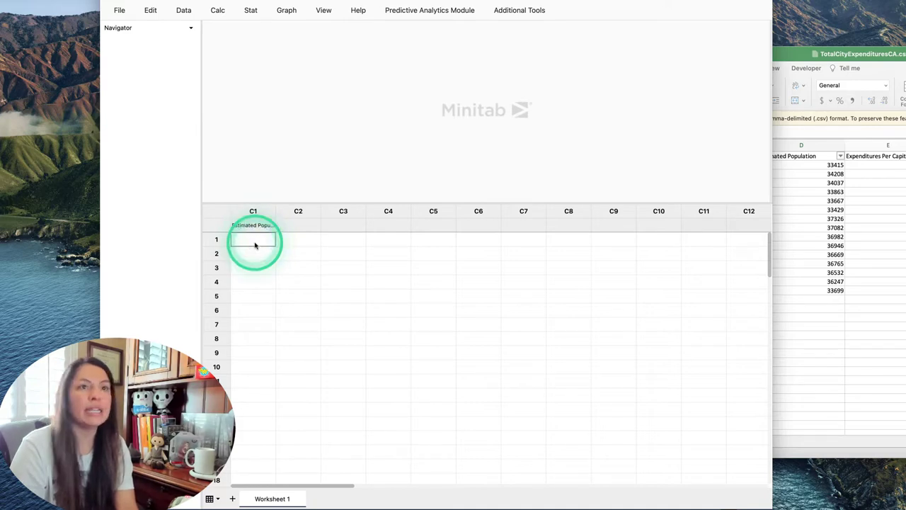
pyautogui.write('37326')
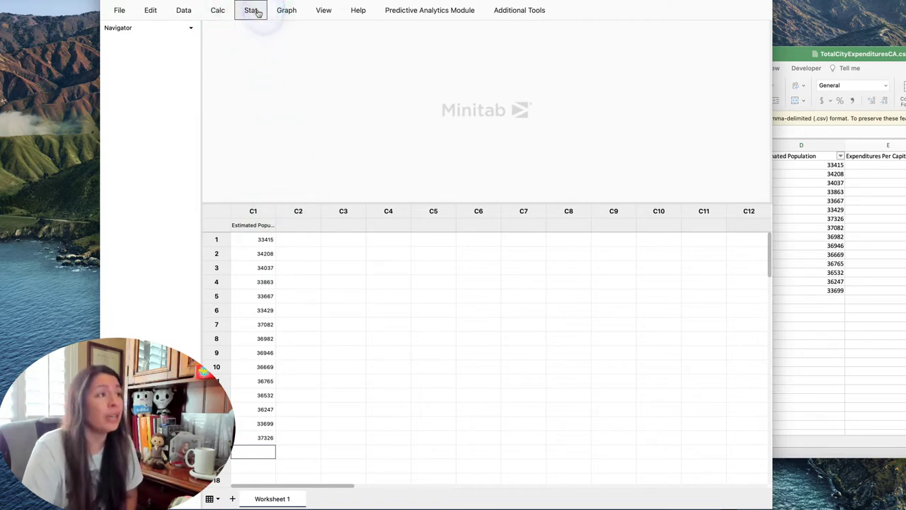
# Open Display Descriptive Statistics and add C1 Estimated Population as the variable.
pyautogui.click(258, 13)
pyautogui.moveTo(266, 31)
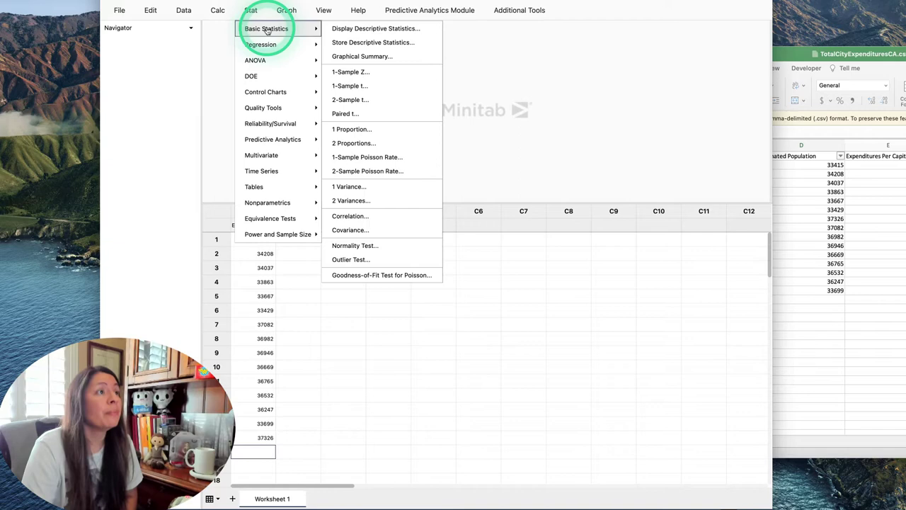
pyautogui.click(348, 31)
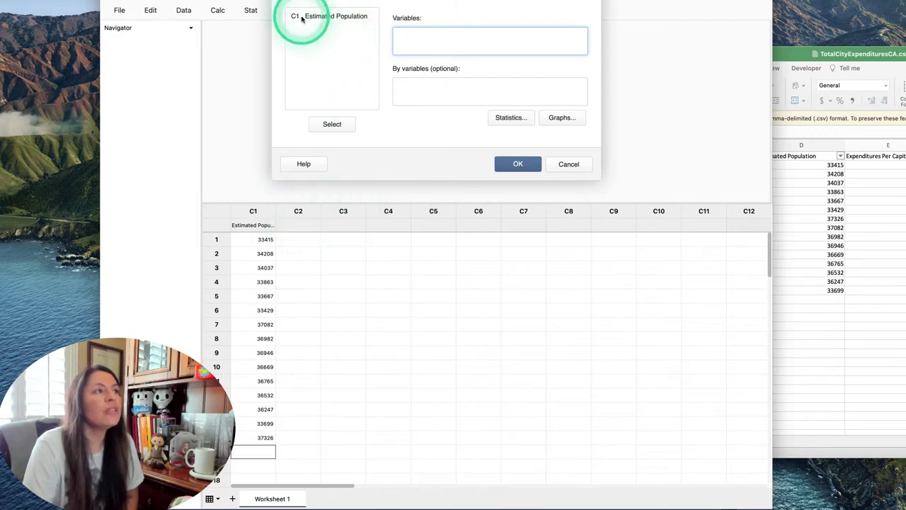
pyautogui.moveTo(295, 14); pyautogui.dragTo(273, 206)
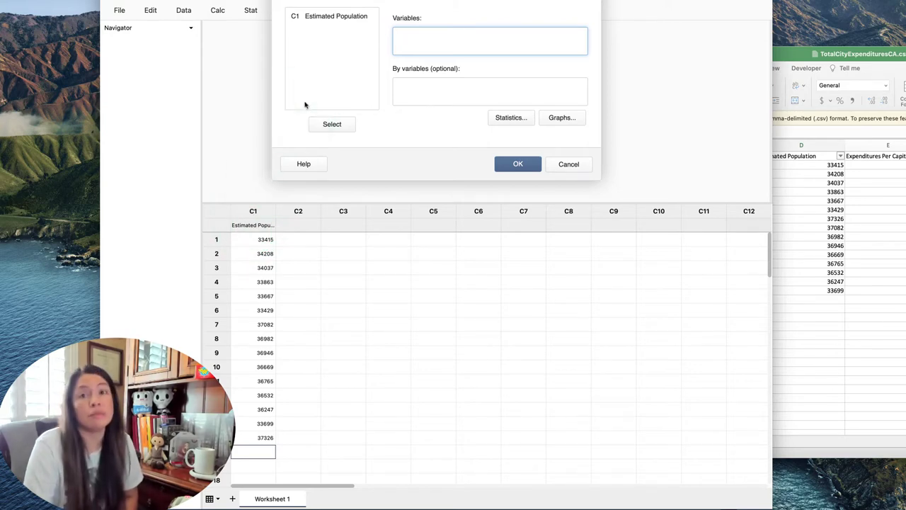
pyautogui.moveTo(312, 26); pyautogui.dragTo(294, 18)
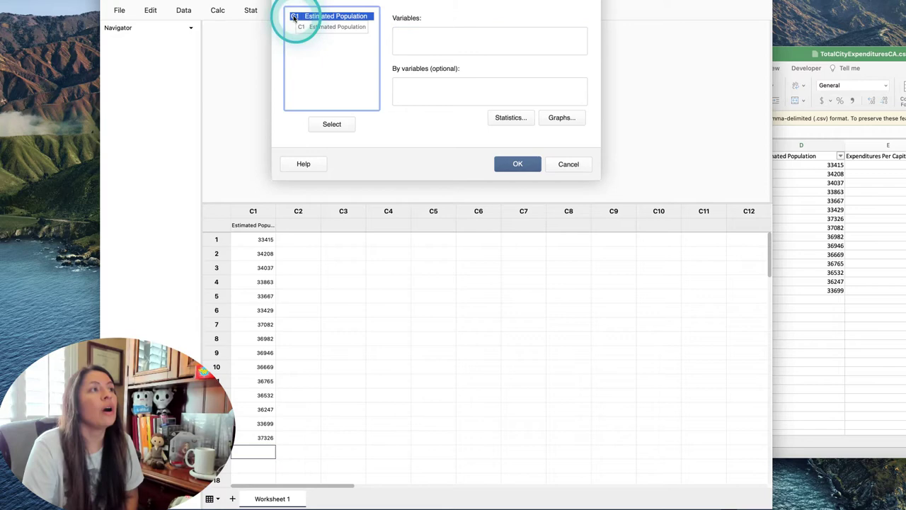
pyautogui.doubleClick(296, 16)
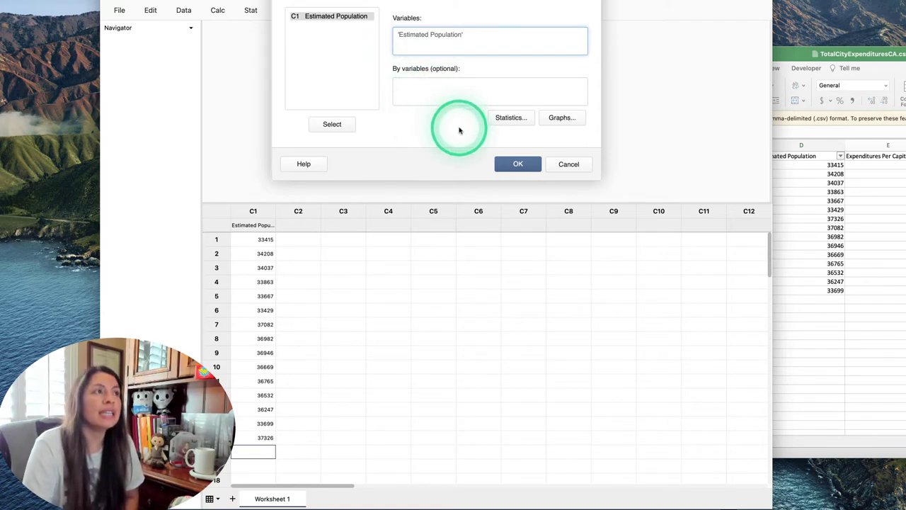
pyautogui.moveTo(461, 2); pyautogui.dragTo(460, 45)
# In the Statistics options, check SE of mean and leave Interquartile range unchecked.
pyautogui.click(512, 142)
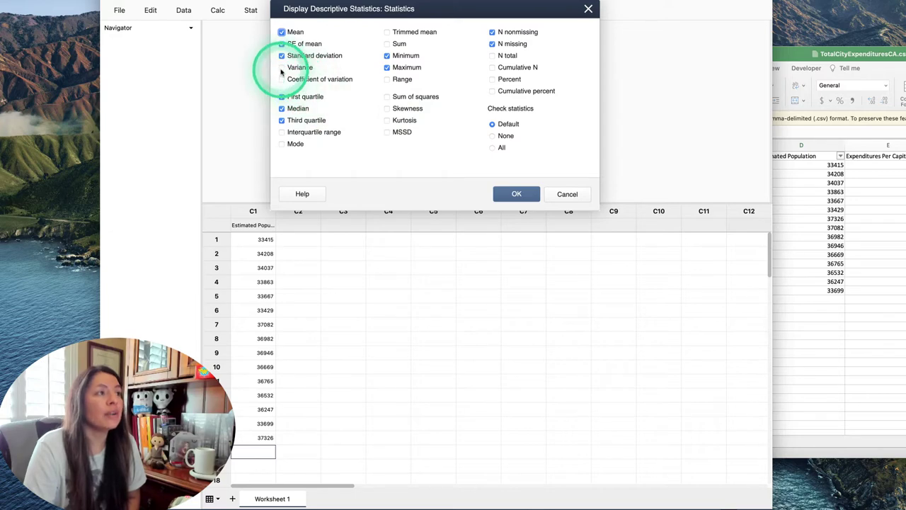
pyautogui.click(282, 96)
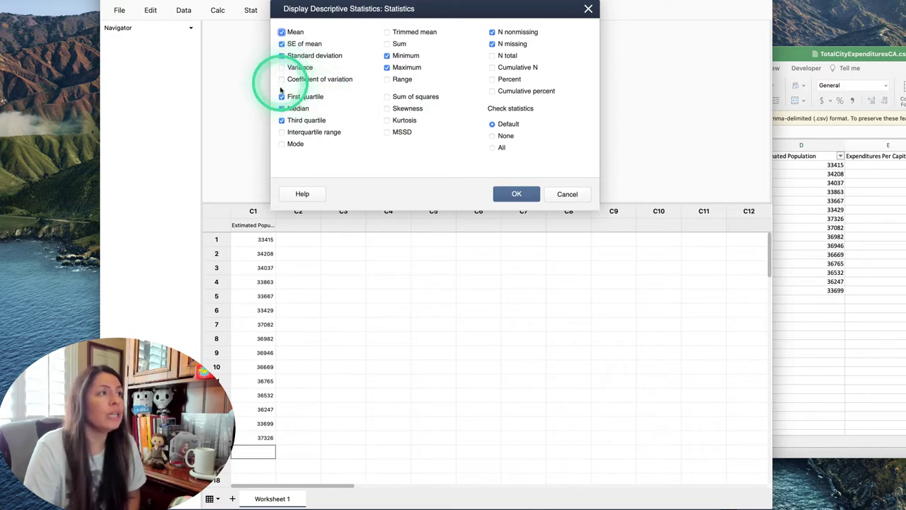
pyautogui.click(282, 132)
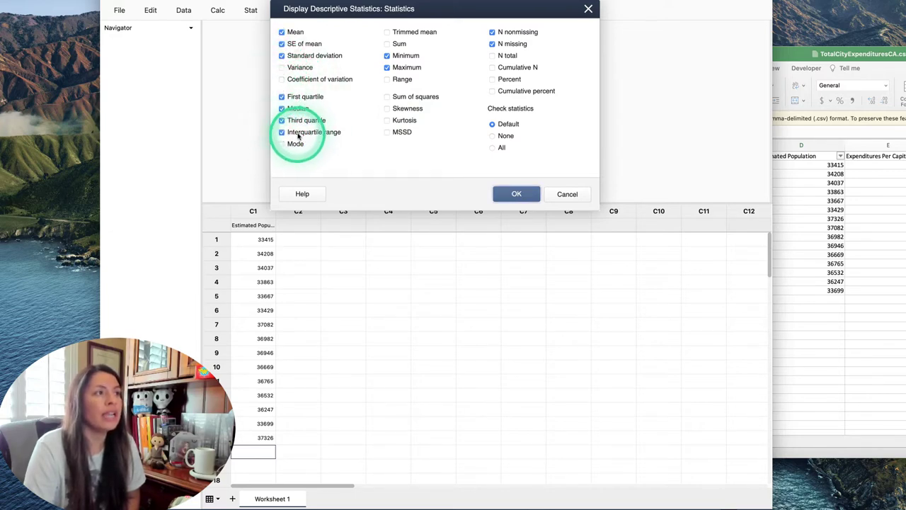
pyautogui.click(282, 132)
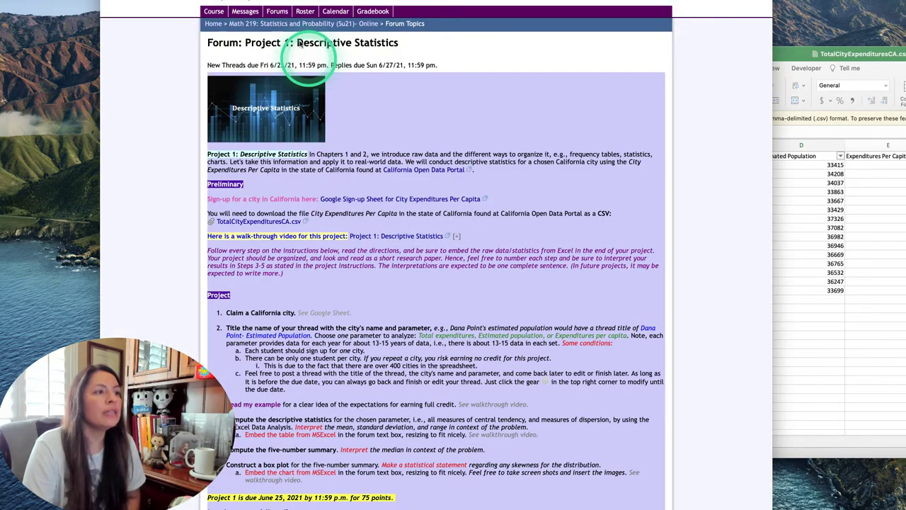
pyautogui.scroll(-5, 334, 284)
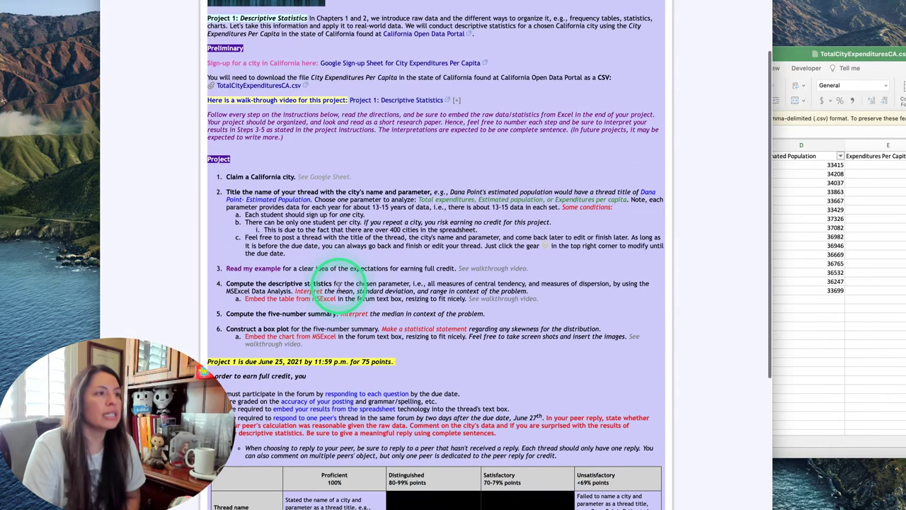
pyautogui.scroll(-5, 337, 284)
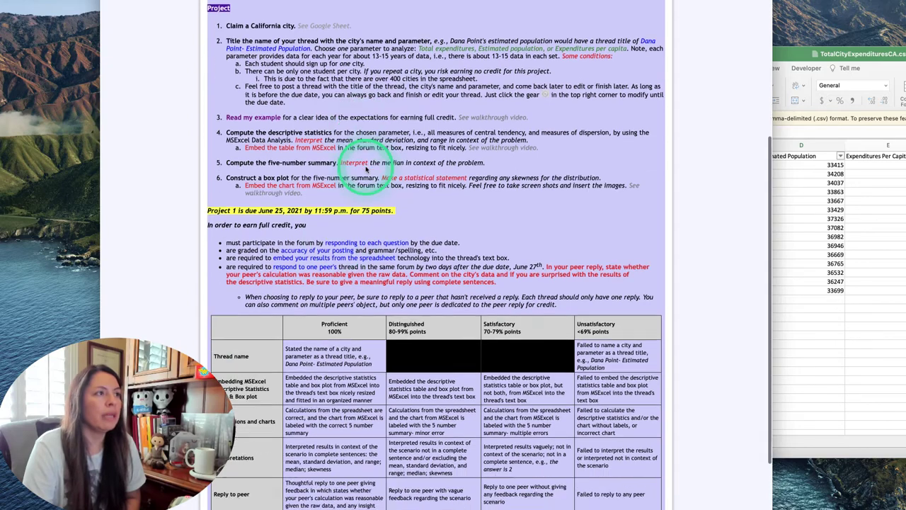
pyautogui.scroll(-3, 366, 169)
pyautogui.scroll(4, 364, 172)
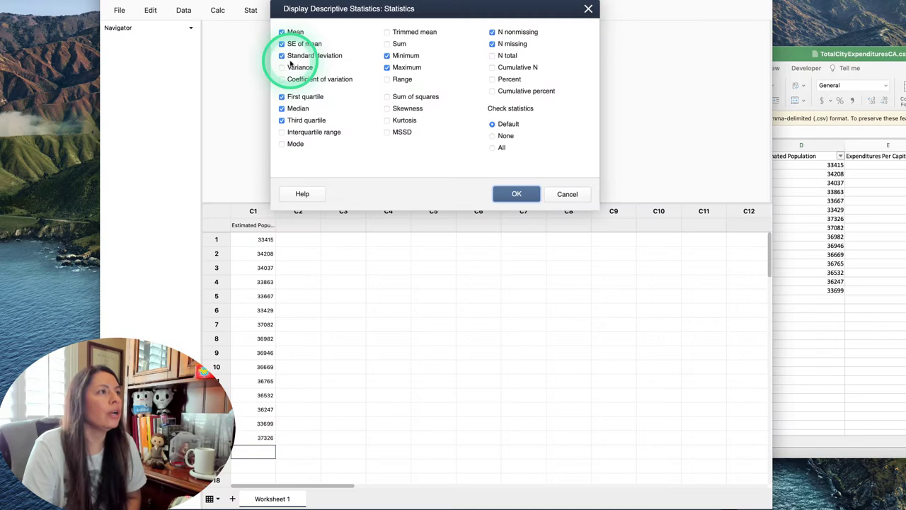
# Check Range and Mode in the Statistics options and confirm with OK.
pyautogui.click(283, 67)
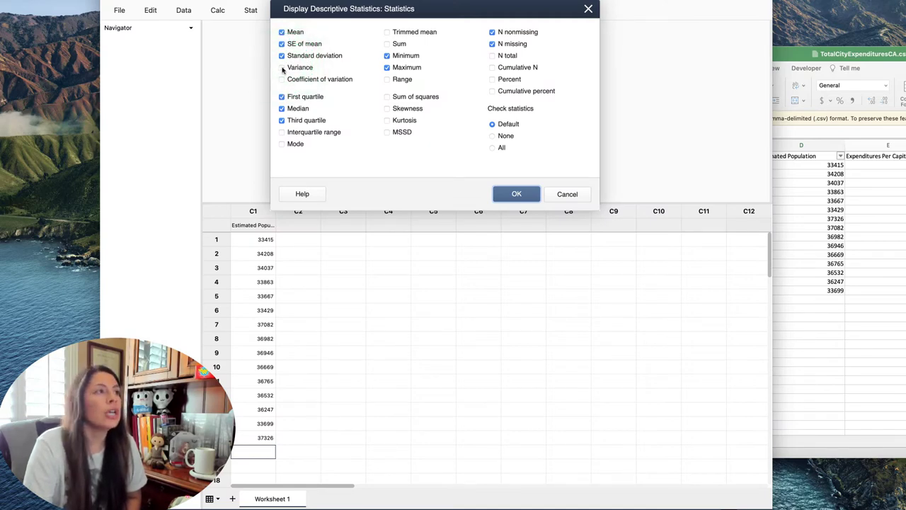
pyautogui.click(282, 67)
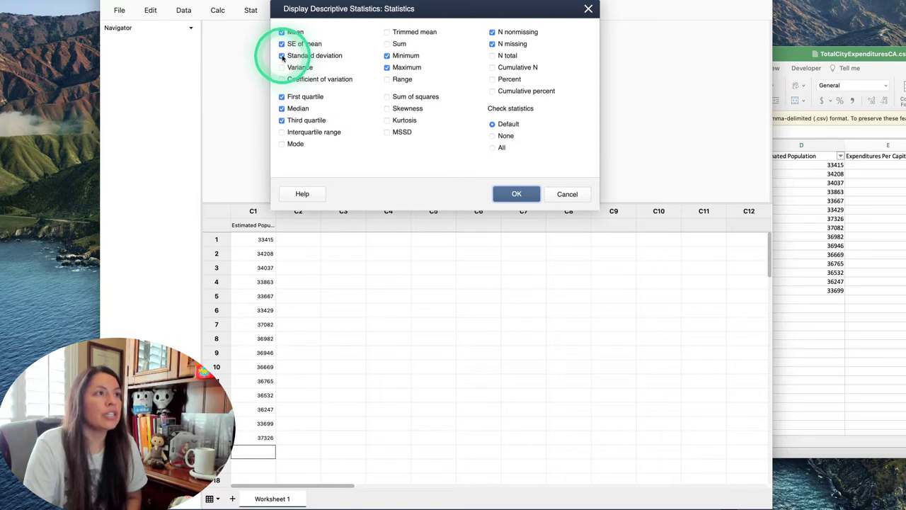
pyautogui.click(391, 83)
pyautogui.click(284, 58)
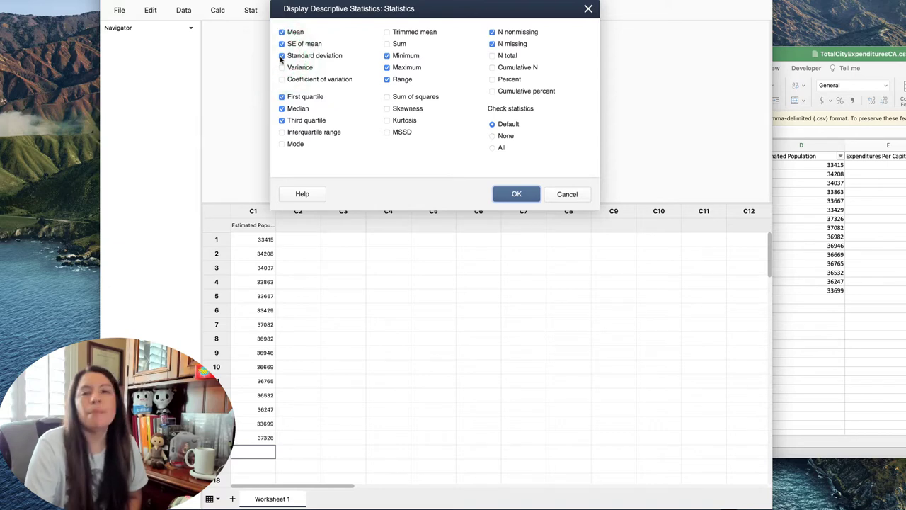
pyautogui.click(282, 58)
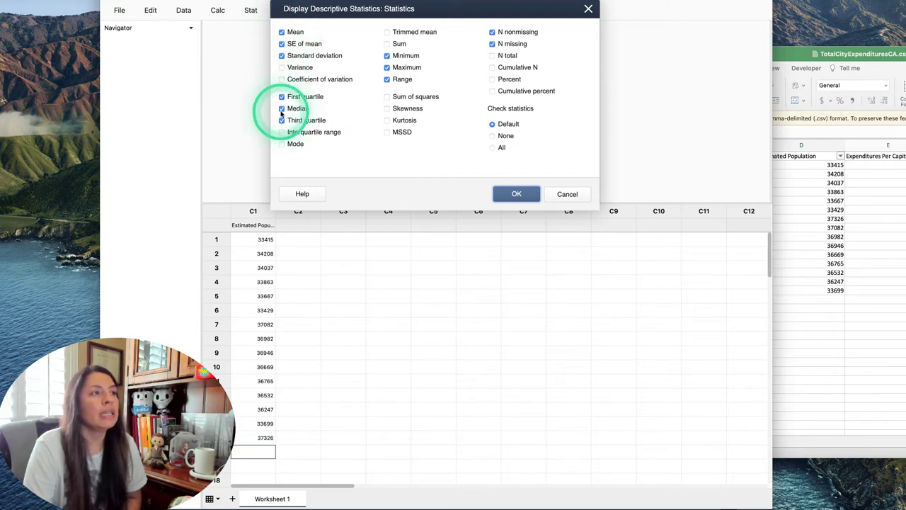
pyautogui.click(282, 144)
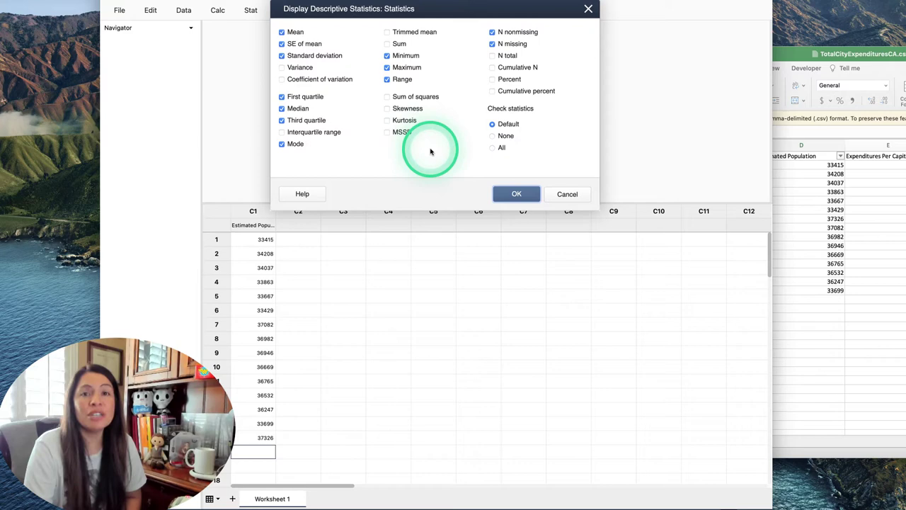
pyautogui.click(510, 197)
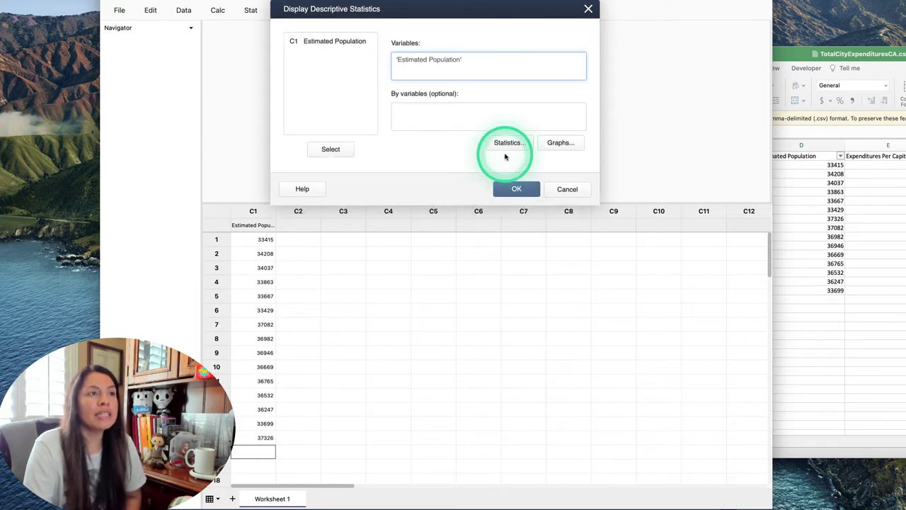
# Turn on Boxplot of data in the Graphs options and confirm it.
pyautogui.click(557, 144)
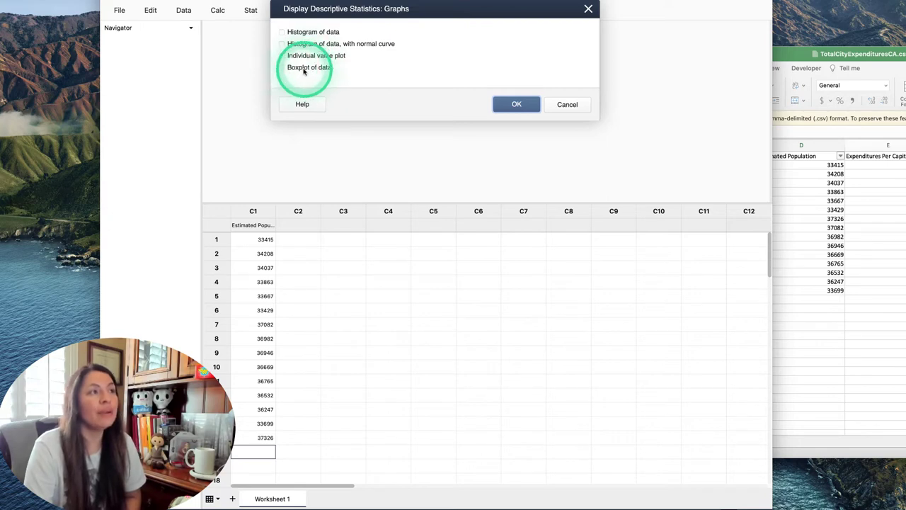
pyautogui.click(282, 68)
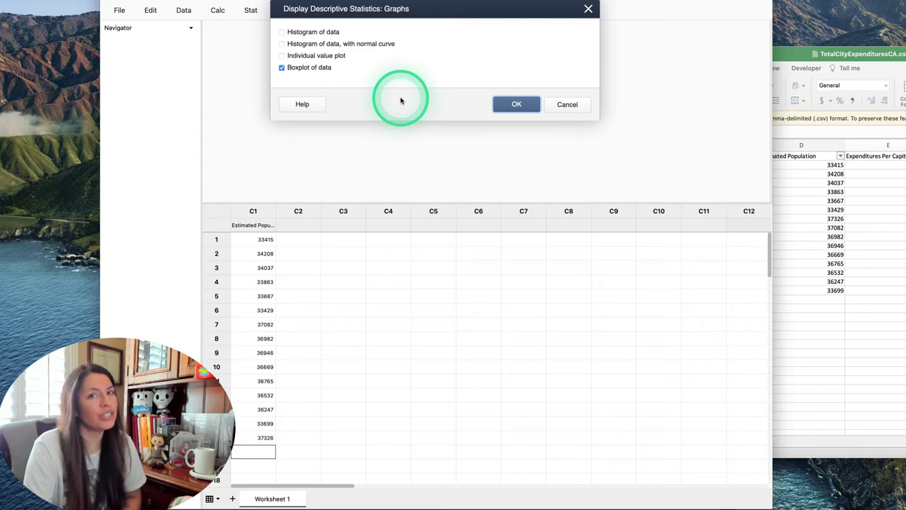
pyautogui.click(516, 105)
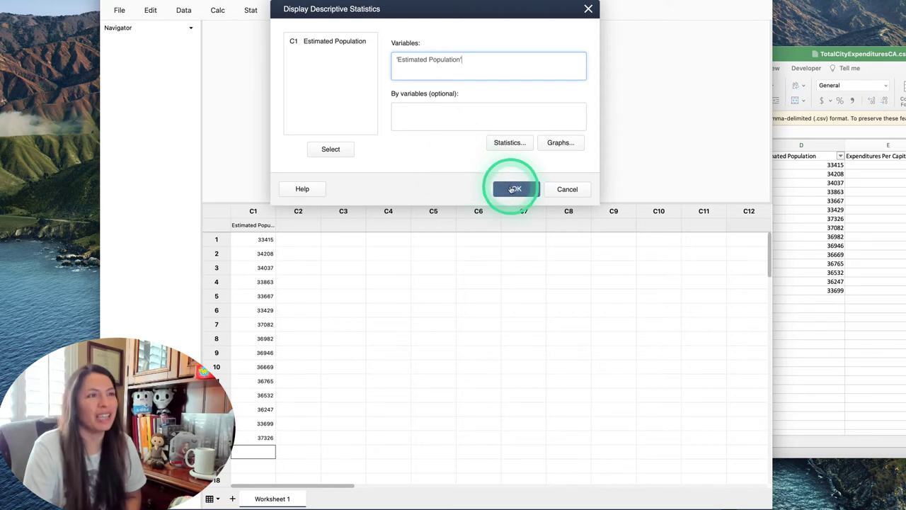
# Run the Estimated Population descriptive statistics and enlarge the output area to show the whole boxplot.
pyautogui.click(517, 190)
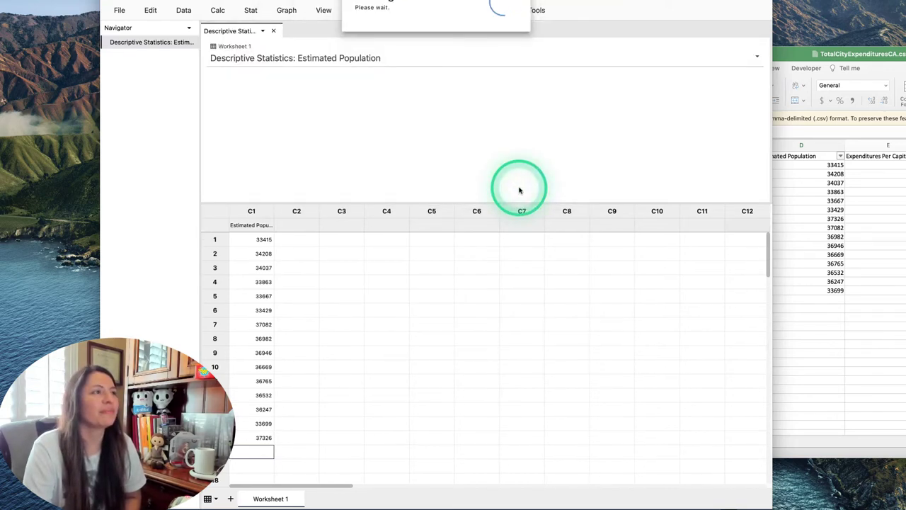
pyautogui.moveTo(505, 205); pyautogui.dragTo(498, 365)
pyautogui.moveTo(380, 274)
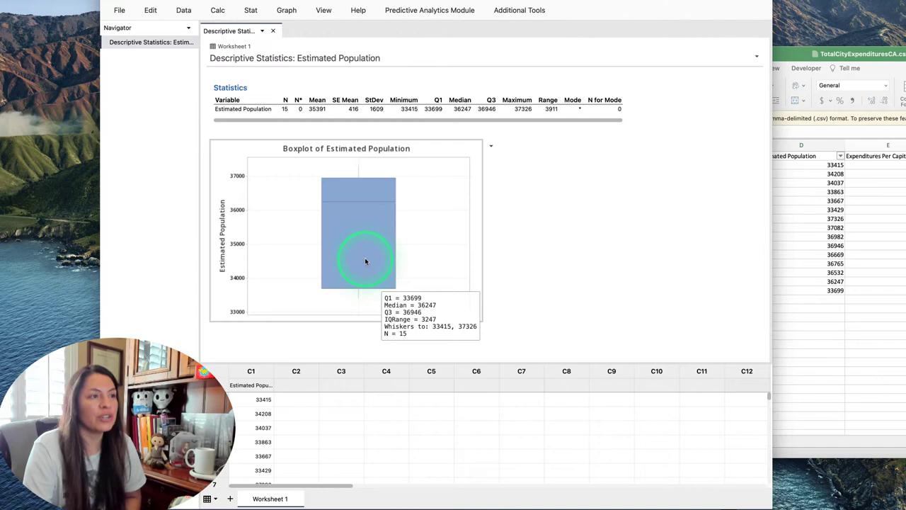
# Copy the vertical Estimated Population boxplot graph with Copy Graph.
pyautogui.click(304, 113)
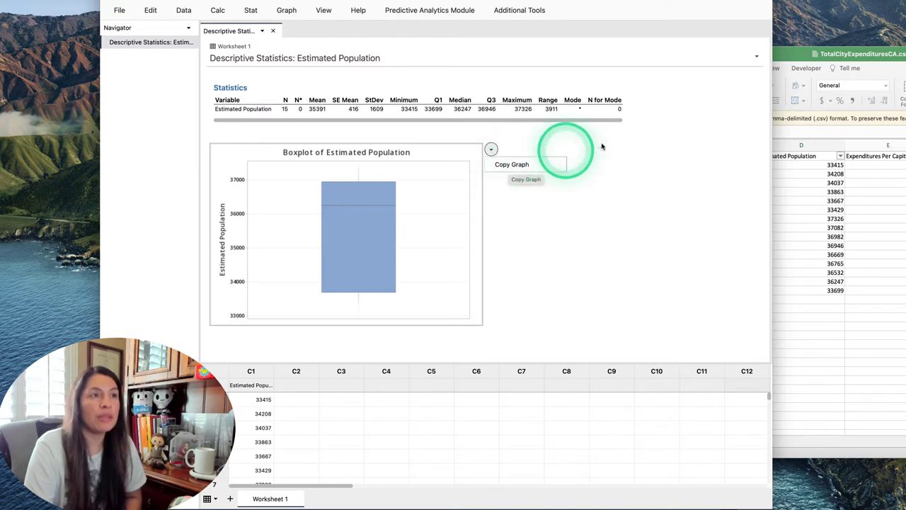
pyautogui.click(634, 88)
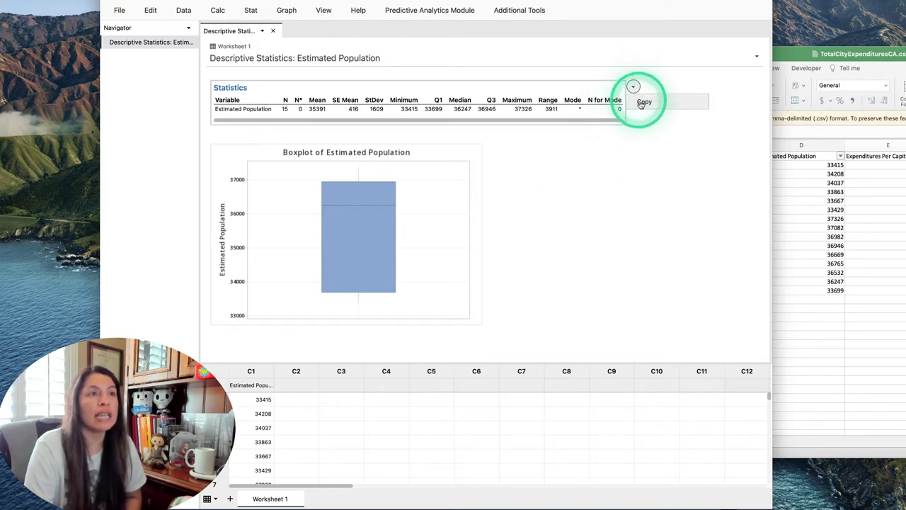
pyautogui.click(640, 104)
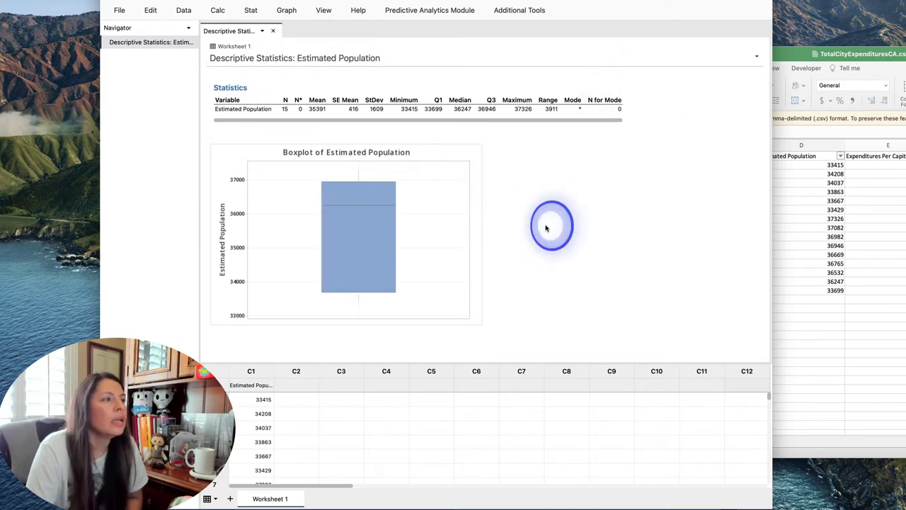
pyautogui.moveTo(386, 242)
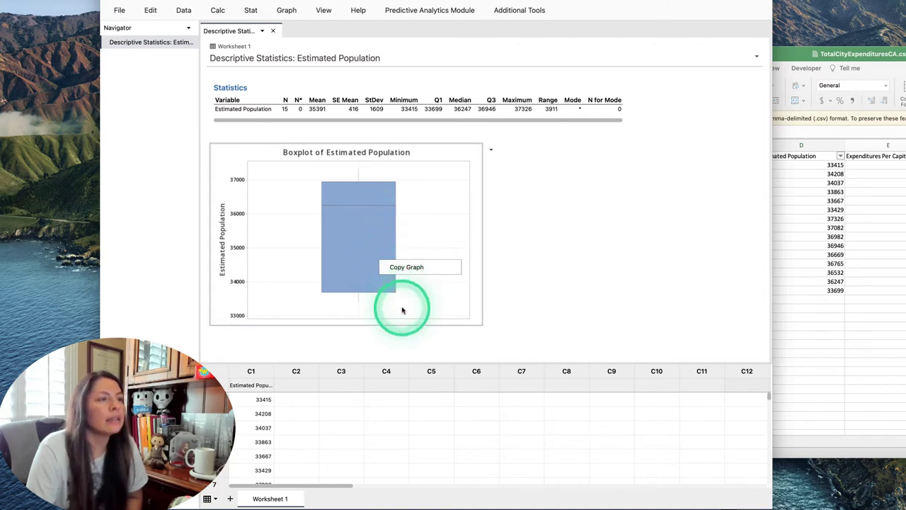
pyautogui.click(346, 277)
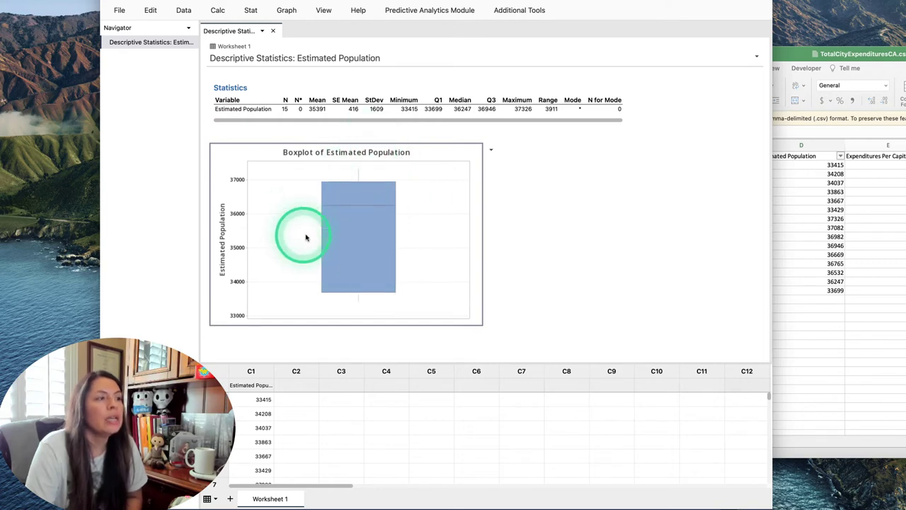
# Start a Simple boxplot with Estimated Population as the Y-variable.
pyautogui.click(286, 10)
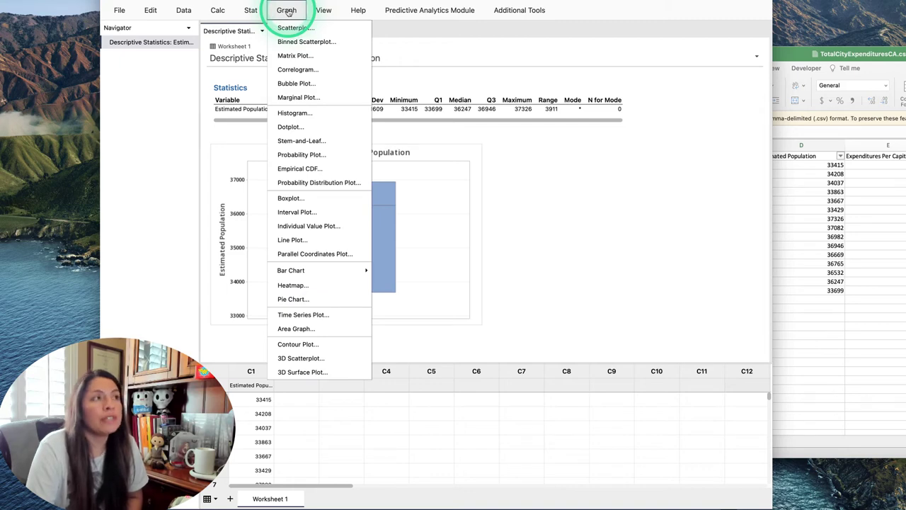
pyautogui.click(289, 199)
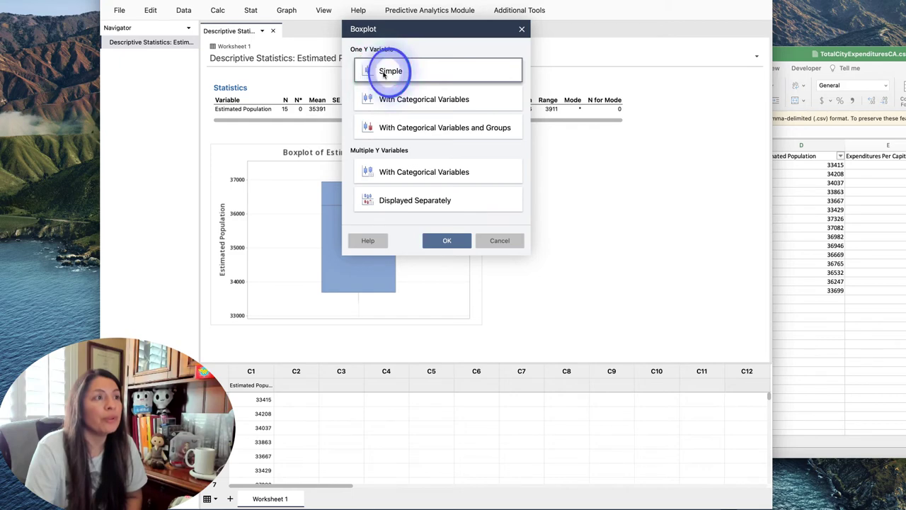
pyautogui.click(443, 242)
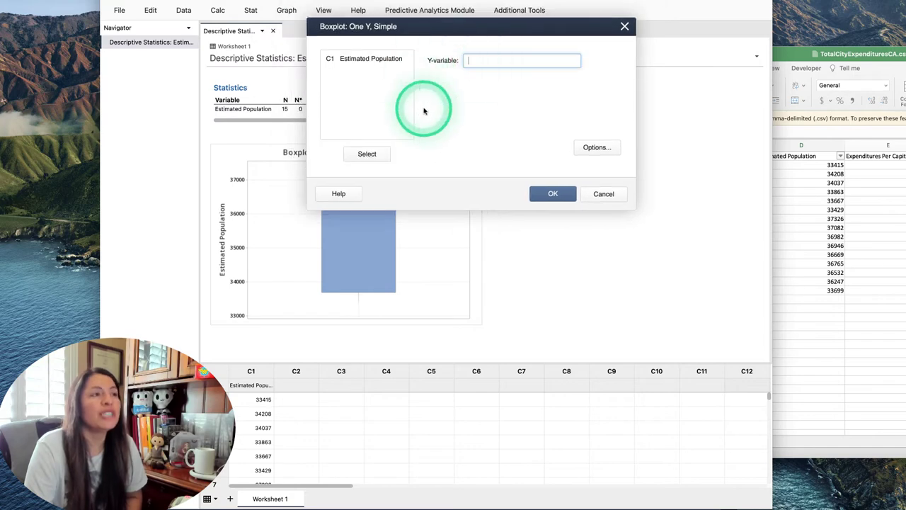
pyautogui.moveTo(360, 63); pyautogui.dragTo(354, 62)
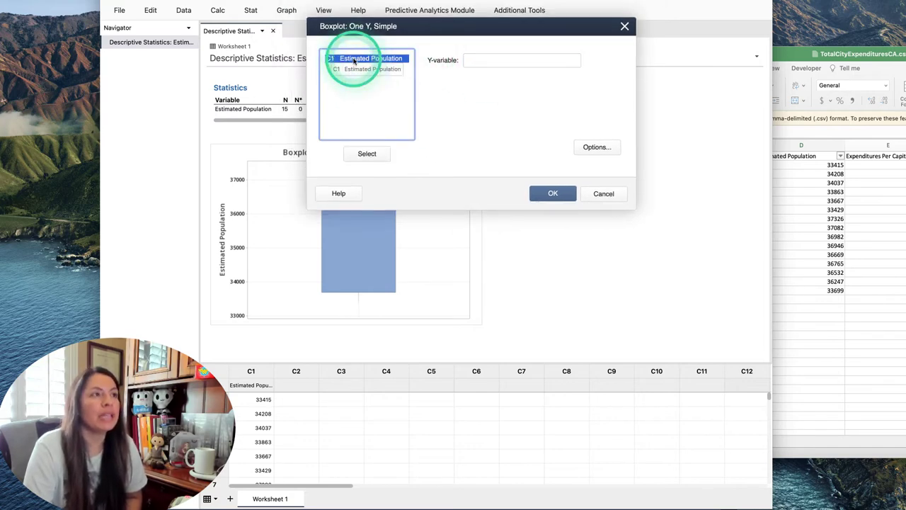
pyautogui.doubleClick(354, 61)
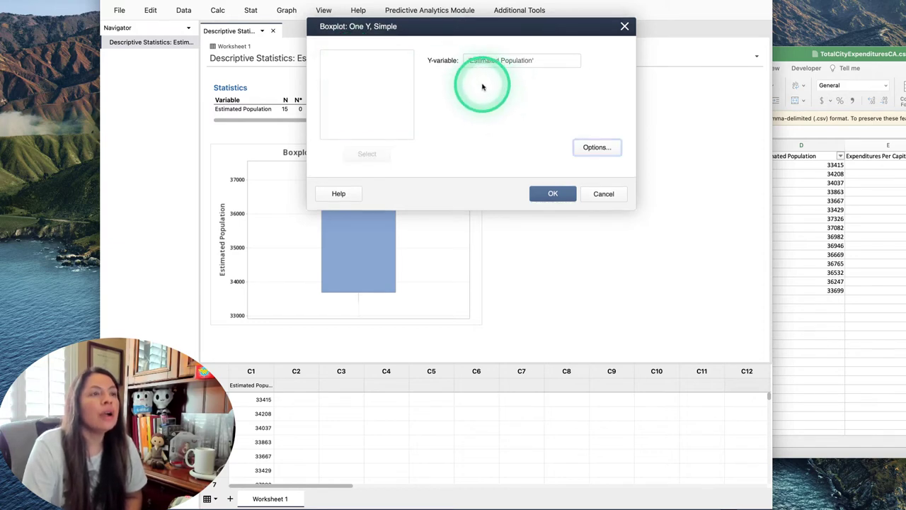
# Check Transpose x and y axes in Options and create the horizontal boxplot.
pyautogui.click(594, 148)
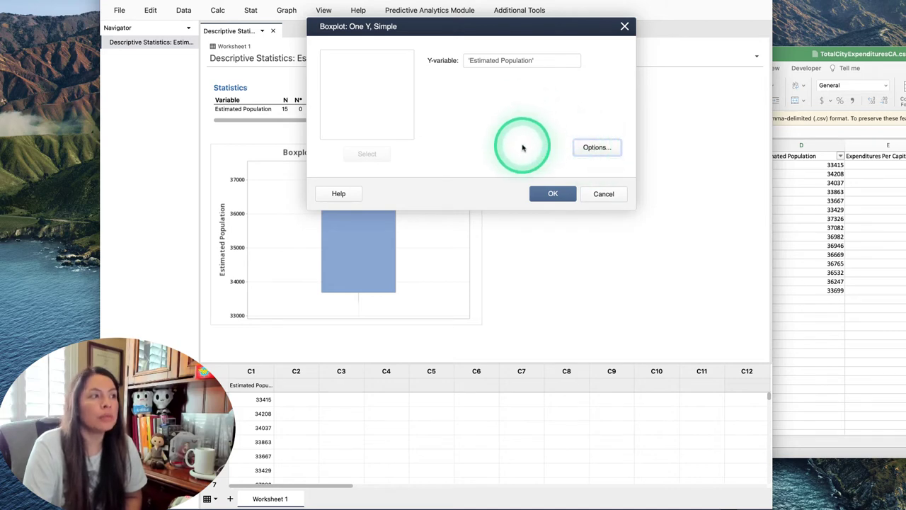
pyautogui.click(593, 150)
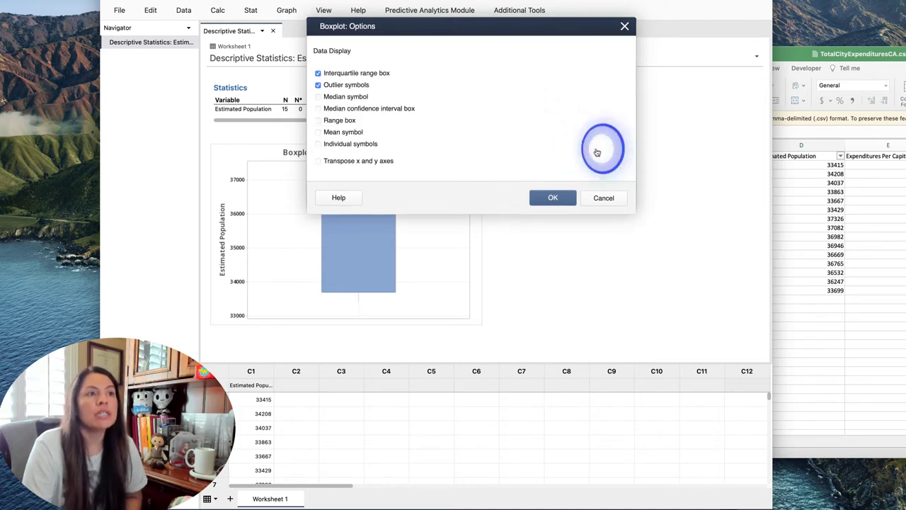
pyautogui.click(330, 166)
pyautogui.click(319, 162)
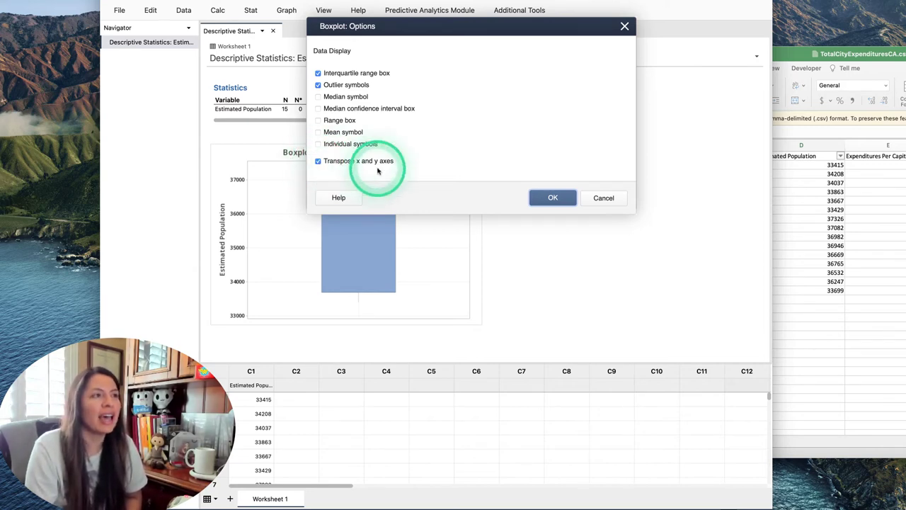
pyautogui.click(546, 199)
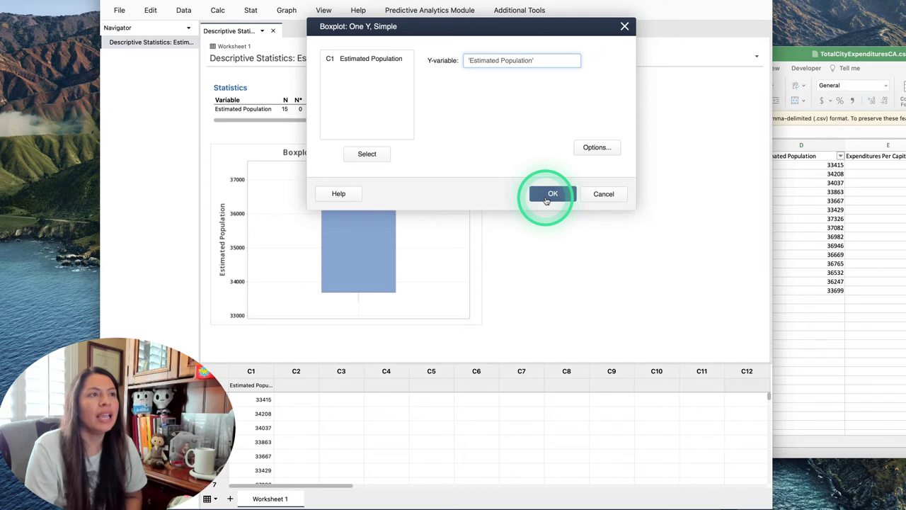
pyautogui.click(552, 194)
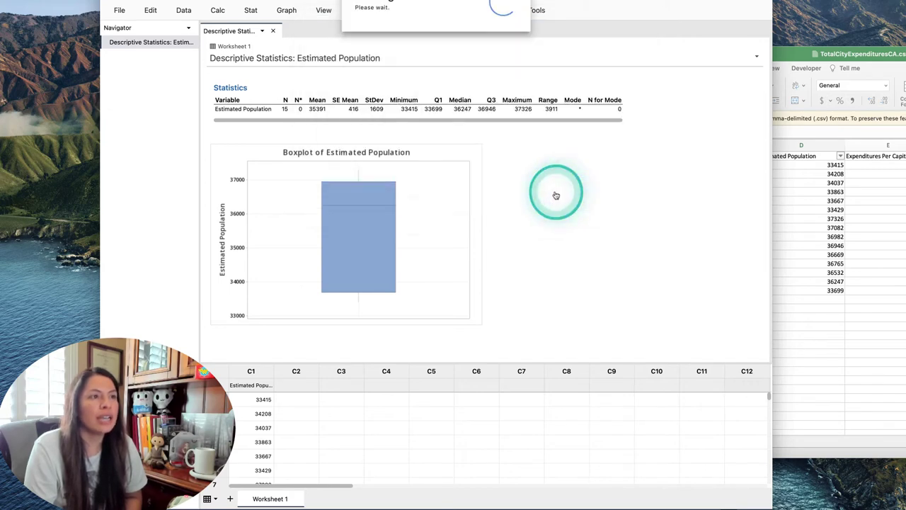
pyautogui.moveTo(366, 170)
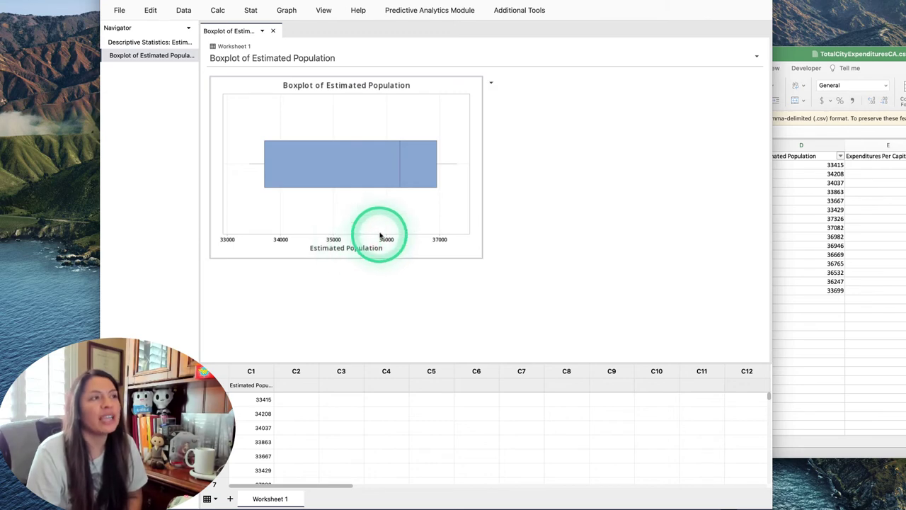
# Review the statistics, vertical boxplot and horizontal boxplot outputs, cancelling an extra Boxplot dialog.
pyautogui.click(143, 43)
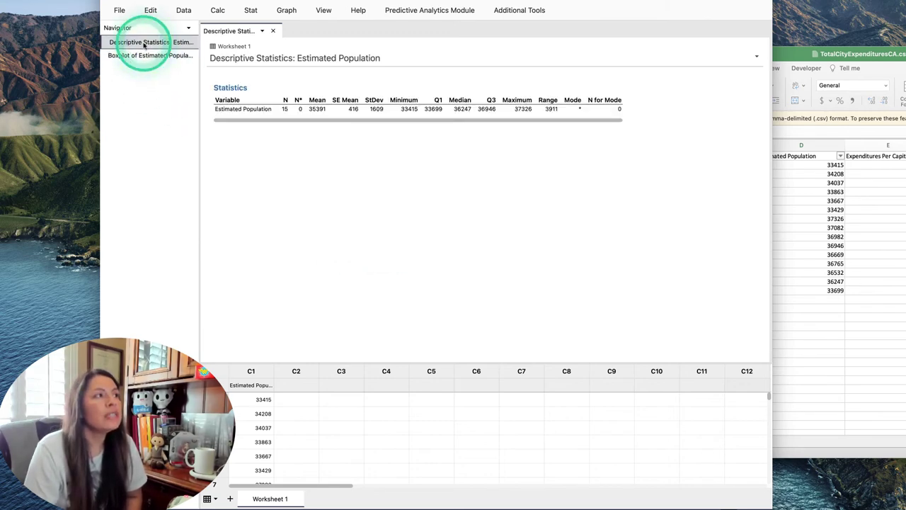
pyautogui.click(277, 106)
pyautogui.click(415, 242)
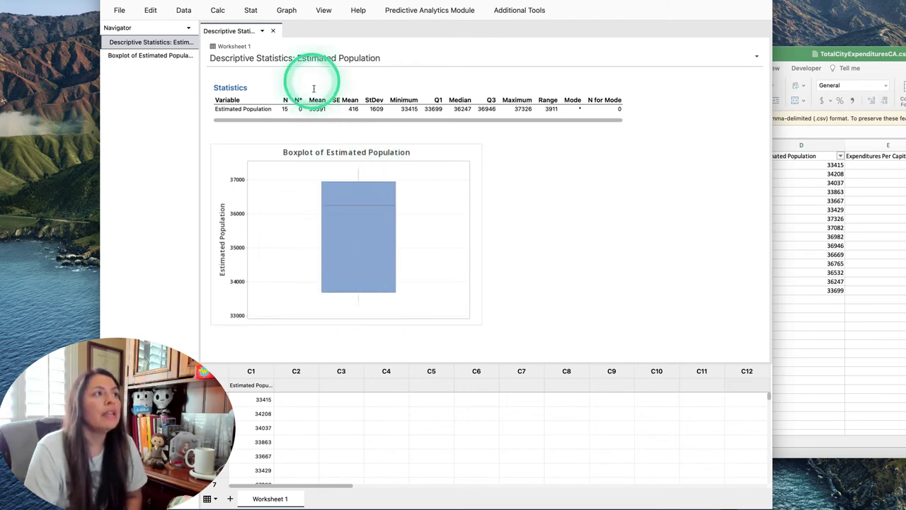
pyautogui.click(287, 11)
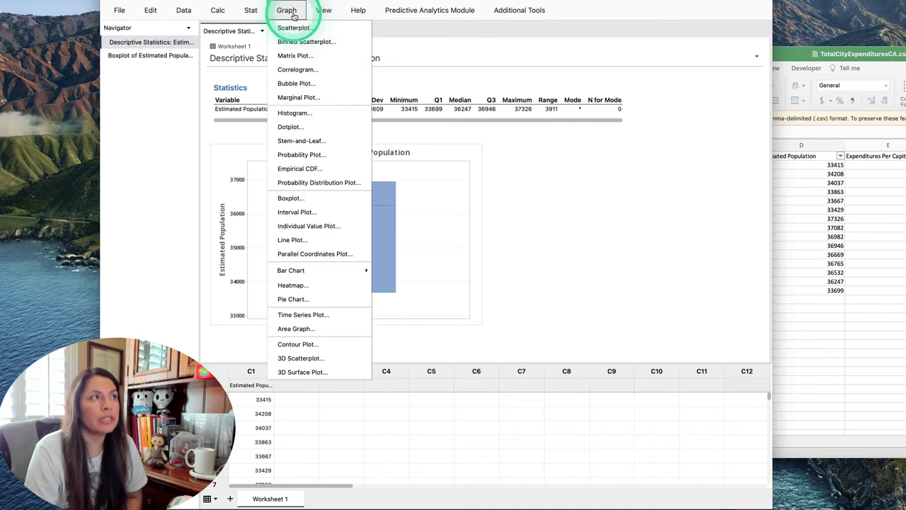
pyautogui.click(290, 197)
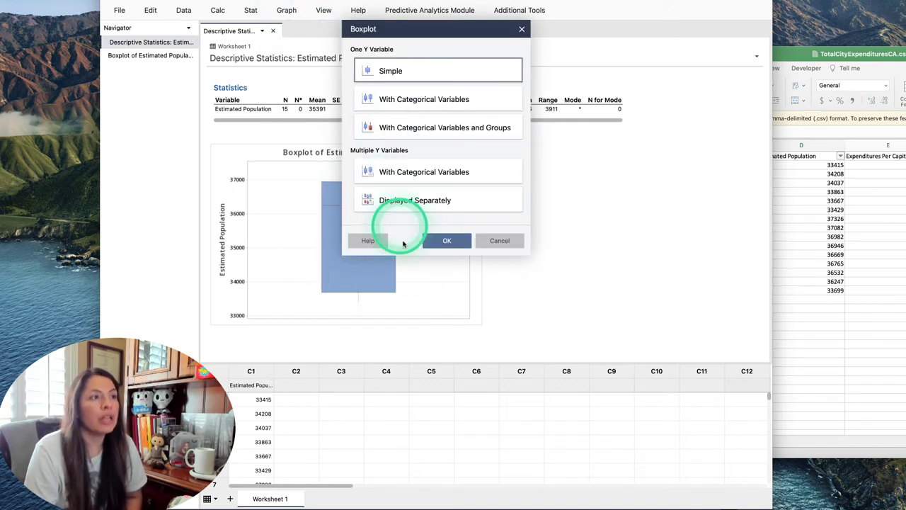
pyautogui.click(500, 243)
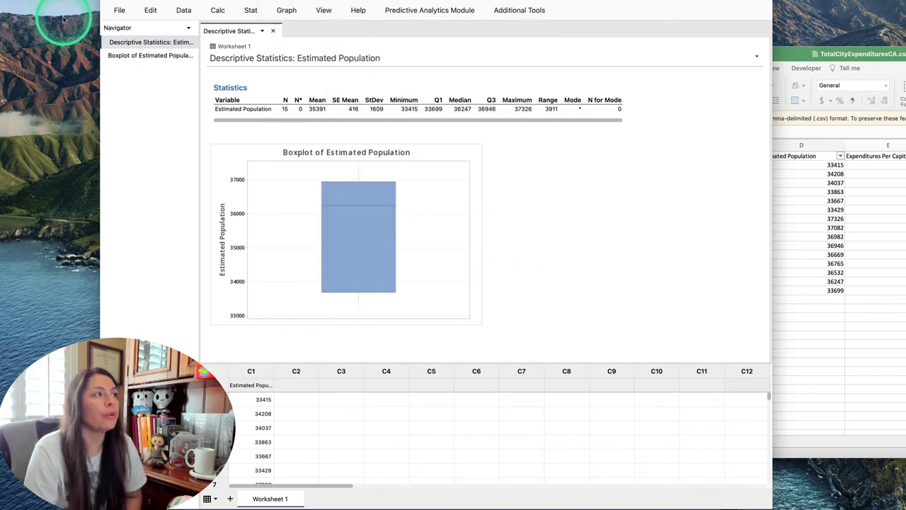
pyautogui.click(133, 56)
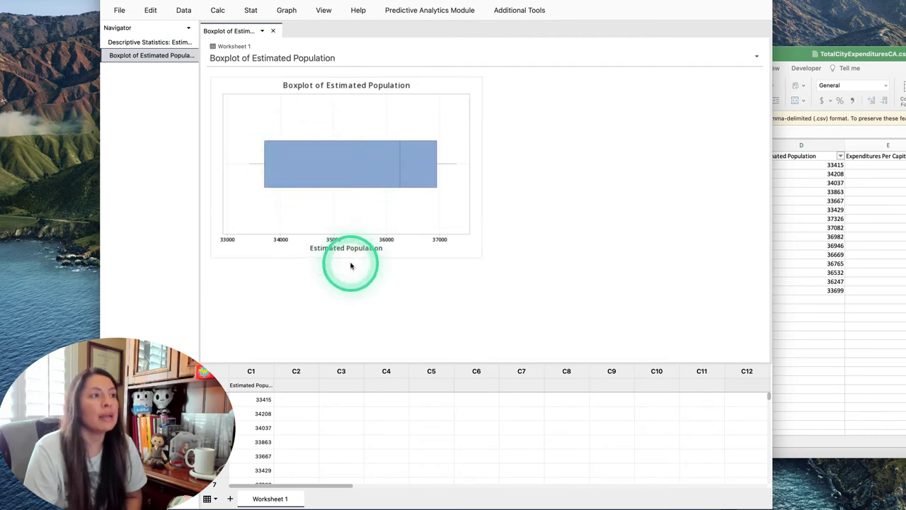
pyautogui.moveTo(338, 156)
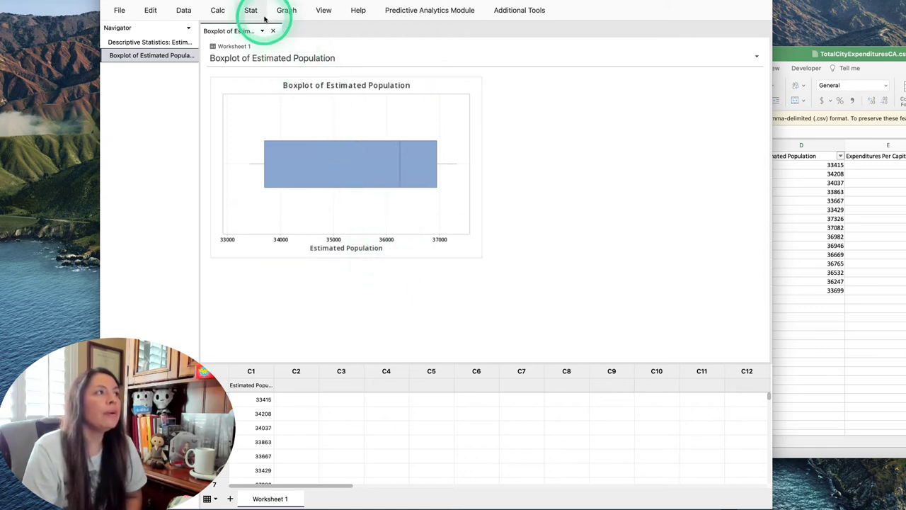
# Switch to the browser's Project 1 forum page and scroll down to the thread list.
pyautogui.hotkey('ctrl', 'Tab')
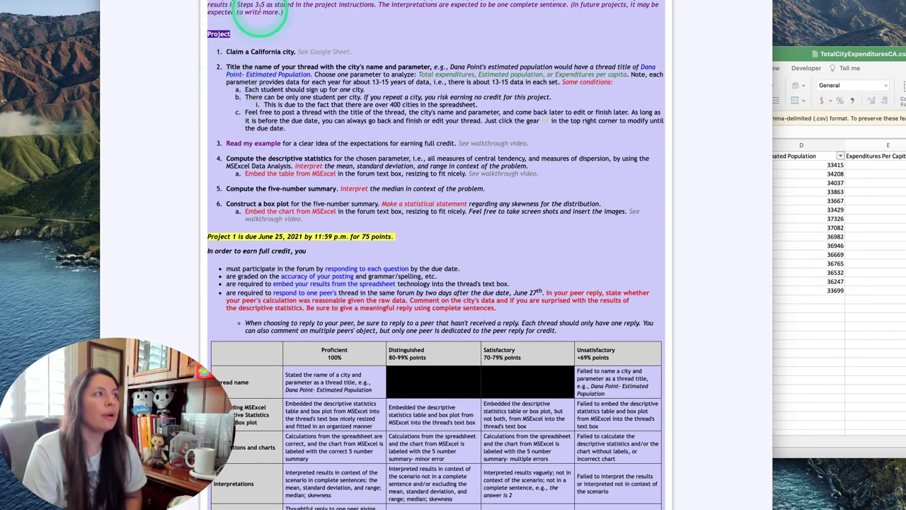
pyautogui.scroll(-3, 318, 113)
pyautogui.scroll(-3, 324, 96)
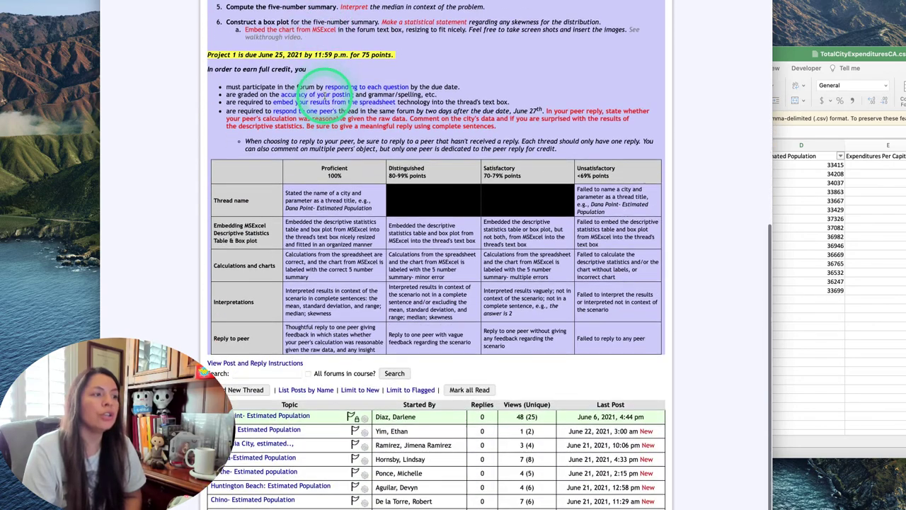
# Read through the Dana Point- Estimated Population example thread, then go back via Forum Topics.
pyautogui.click(285, 419)
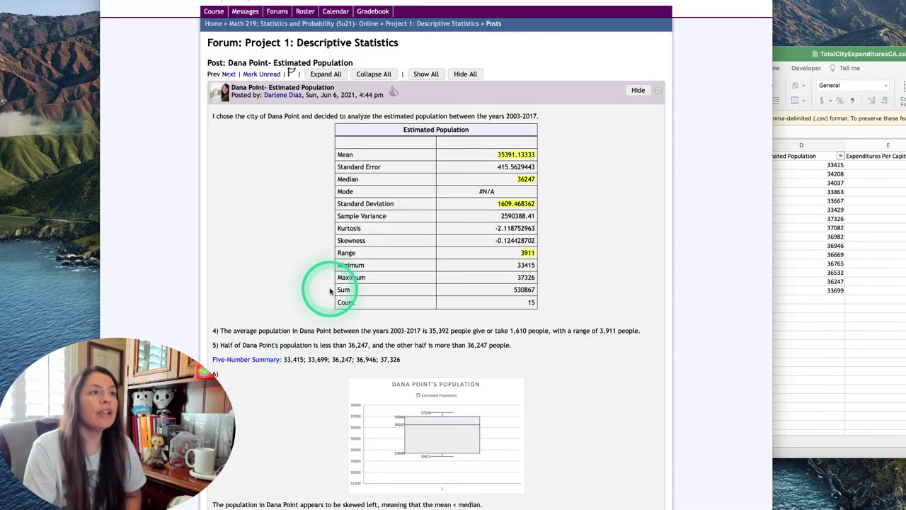
pyautogui.scroll(-1, 330, 287)
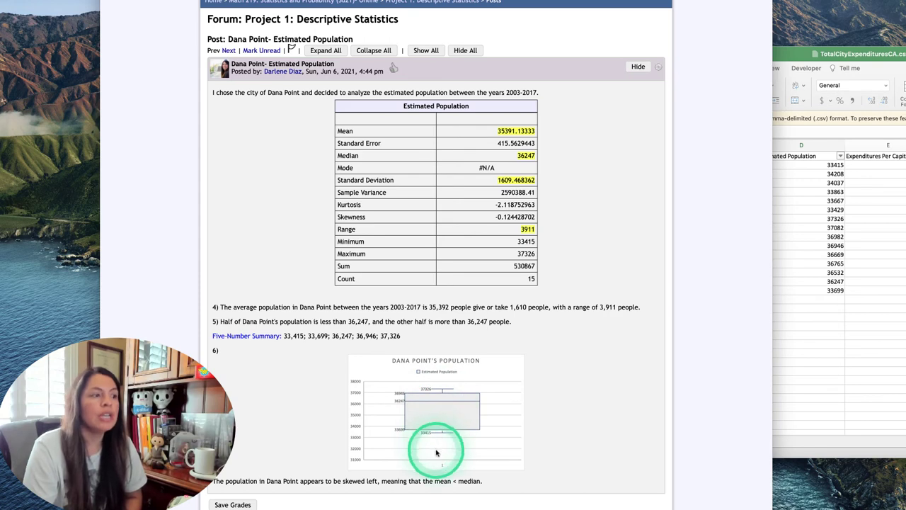
pyautogui.click(388, 3)
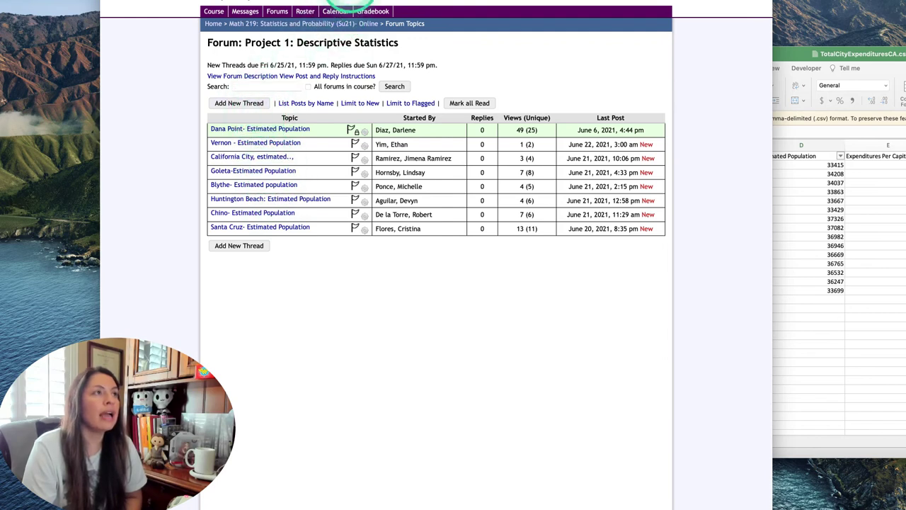
# Start a new Project 1 thread, click its Message box, and copy Minitab's statistics table.
pyautogui.click(347, 5)
pyautogui.moveTo(375, 184)
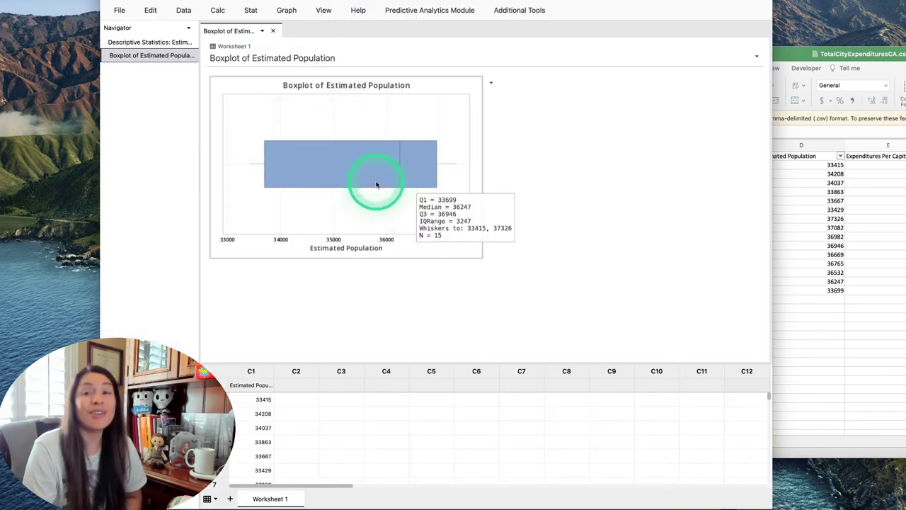
pyautogui.click(150, 41)
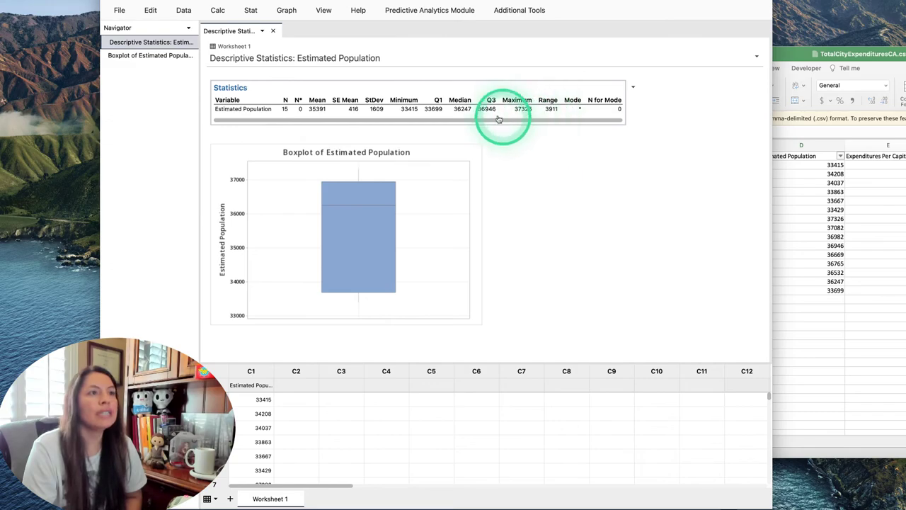
pyautogui.press('super+Tab')
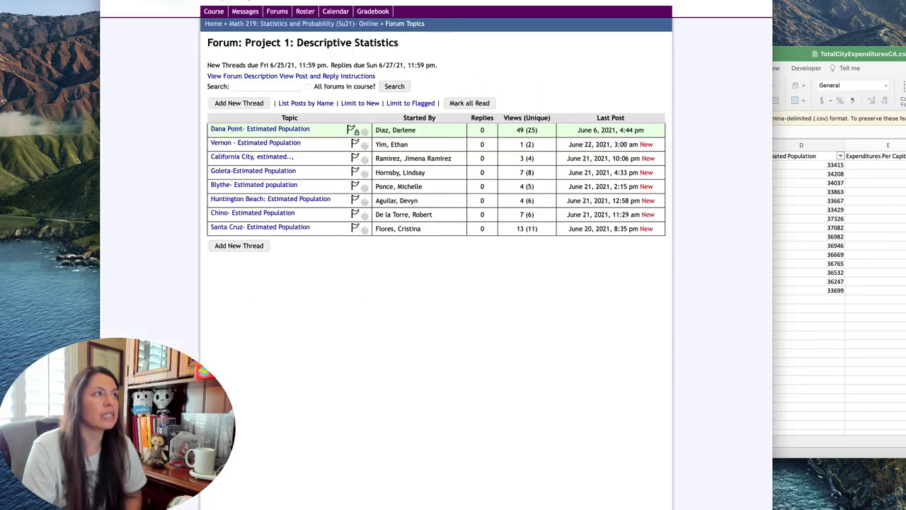
pyautogui.click(243, 101)
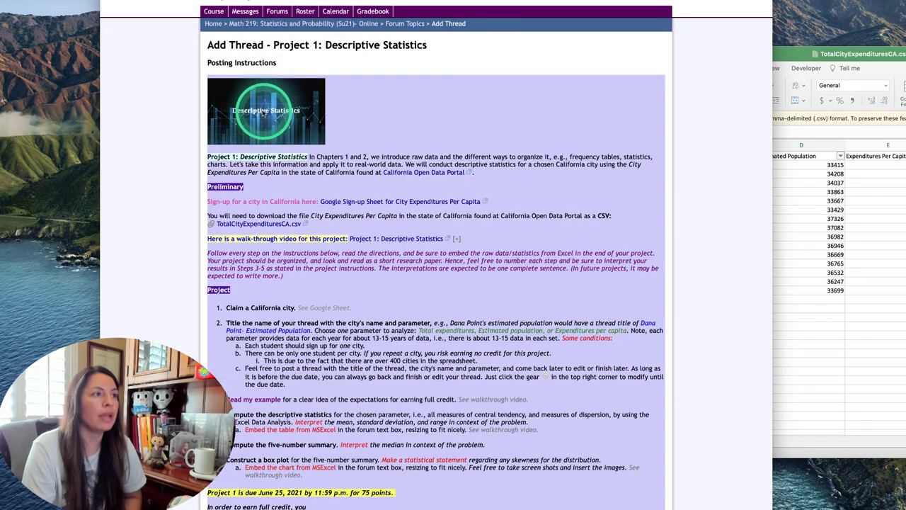
pyautogui.scroll(-10, 273, 122)
pyautogui.click(402, 287)
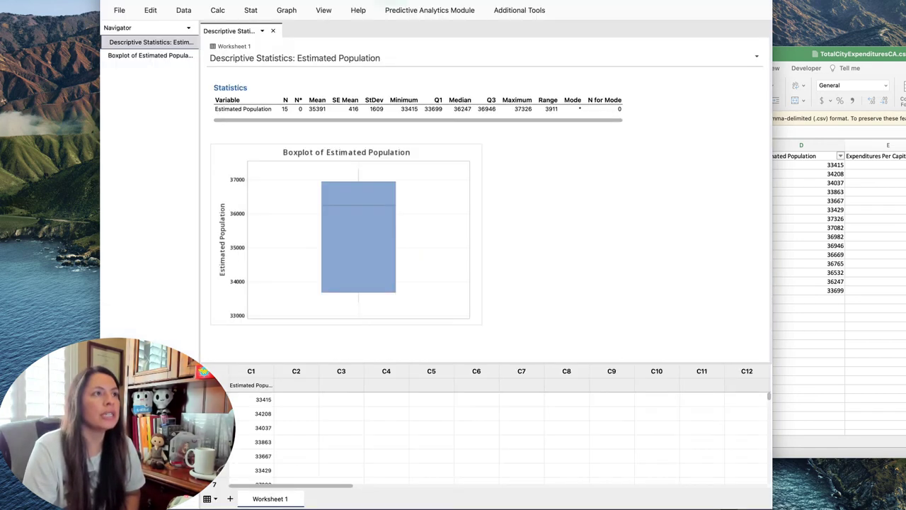
pyautogui.rightClick(634, 90)
pyautogui.click(644, 102)
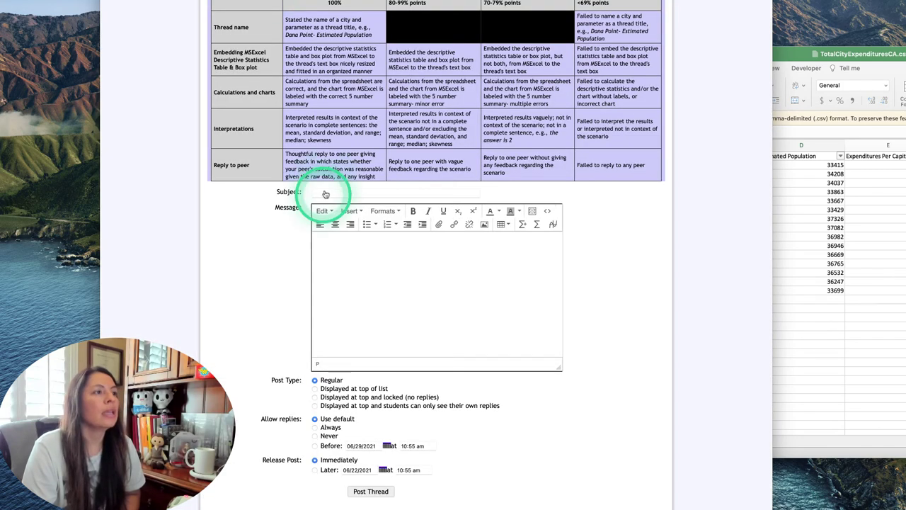
# Paste the Minitab statistics table into the empty thread message.
pyautogui.click(324, 247)
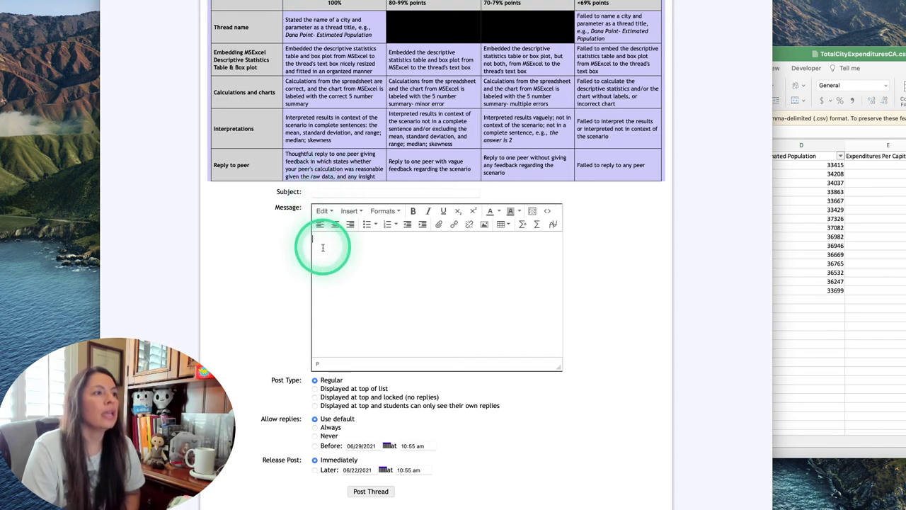
pyautogui.rightClick(327, 247)
pyautogui.click(333, 271)
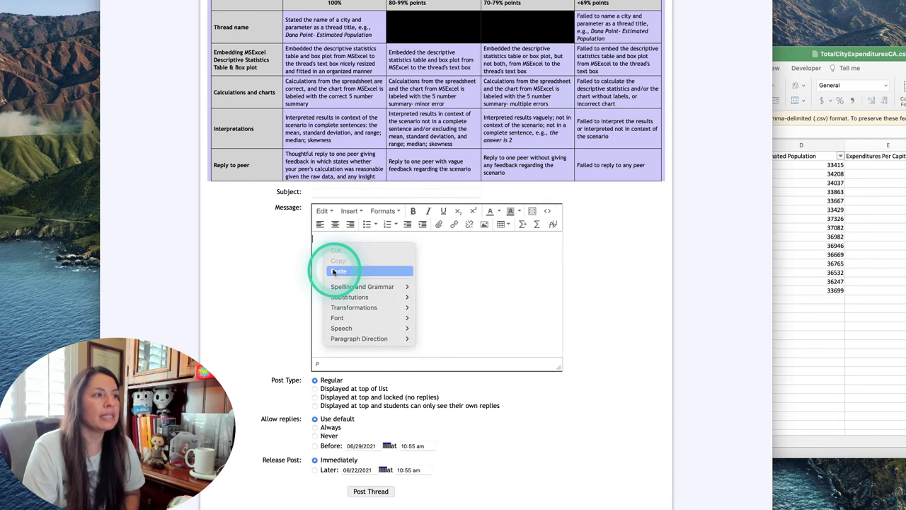
pyautogui.click(518, 364)
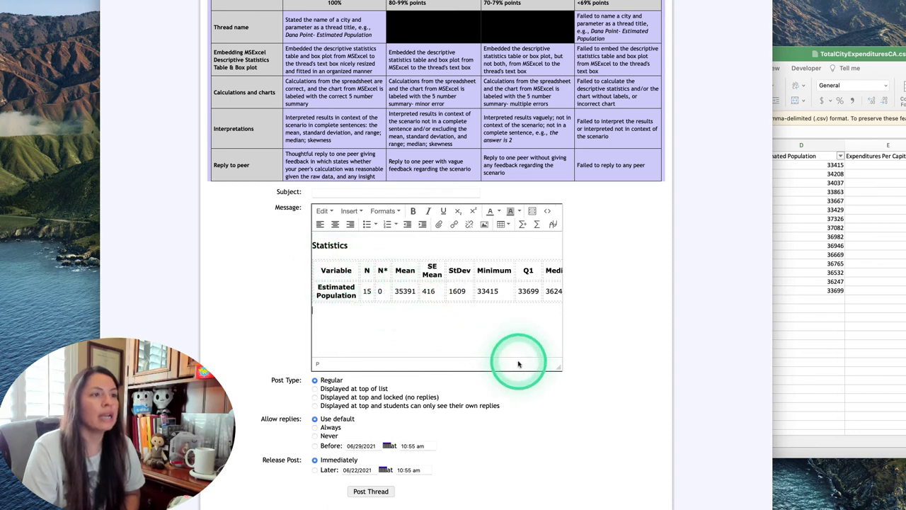
pyautogui.moveTo(559, 366); pyautogui.dragTo(663, 366)
pyautogui.click(565, 369)
# Set the pasted table's Class to Gridded in Table properties.
pyautogui.click(456, 307)
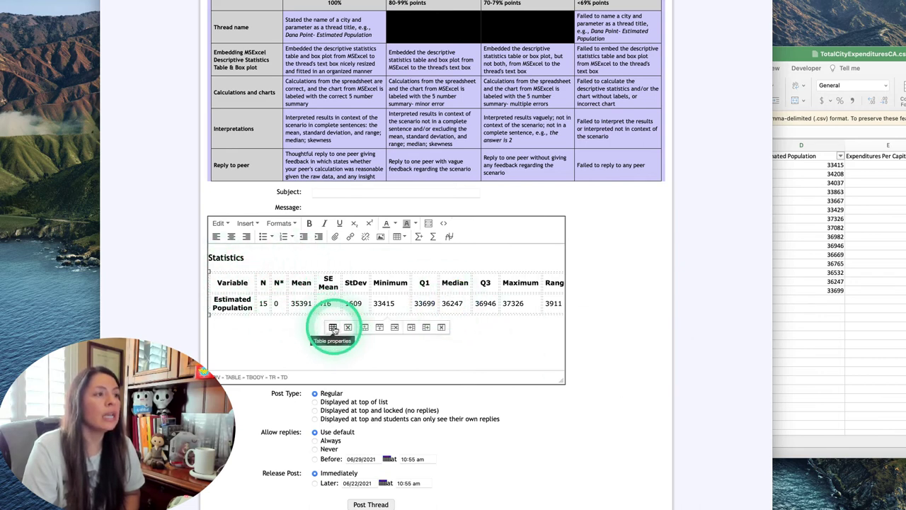
pyautogui.click(403, 237)
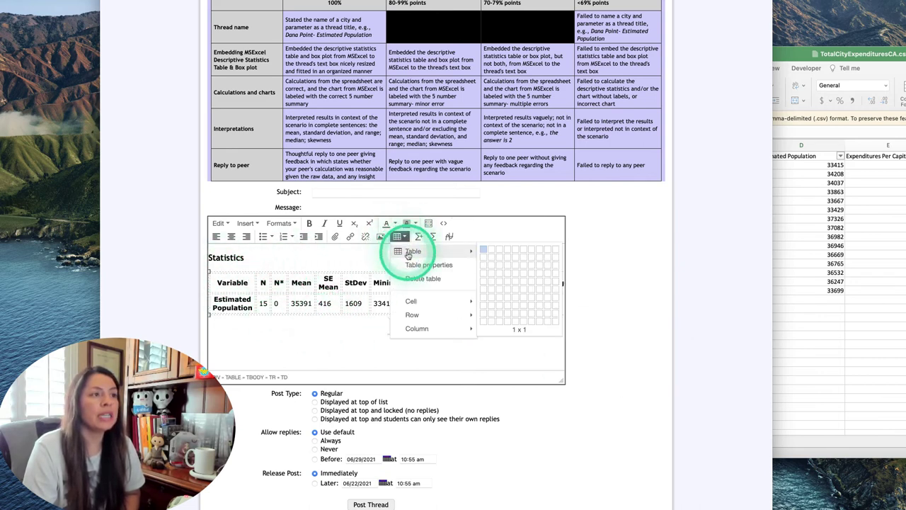
pyautogui.click(417, 264)
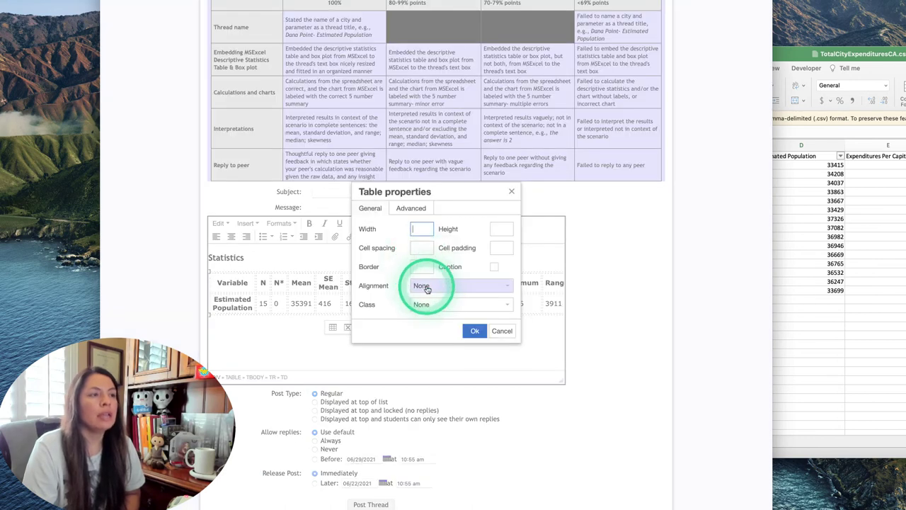
pyautogui.click(431, 322)
pyautogui.click(465, 333)
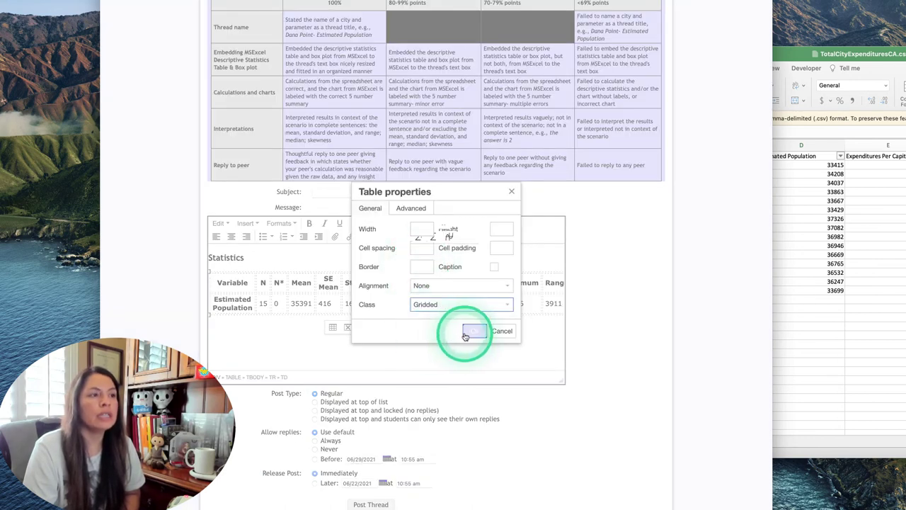
# Widen the message editor so every table column shows, then return to Minitab.
pyautogui.click(320, 303)
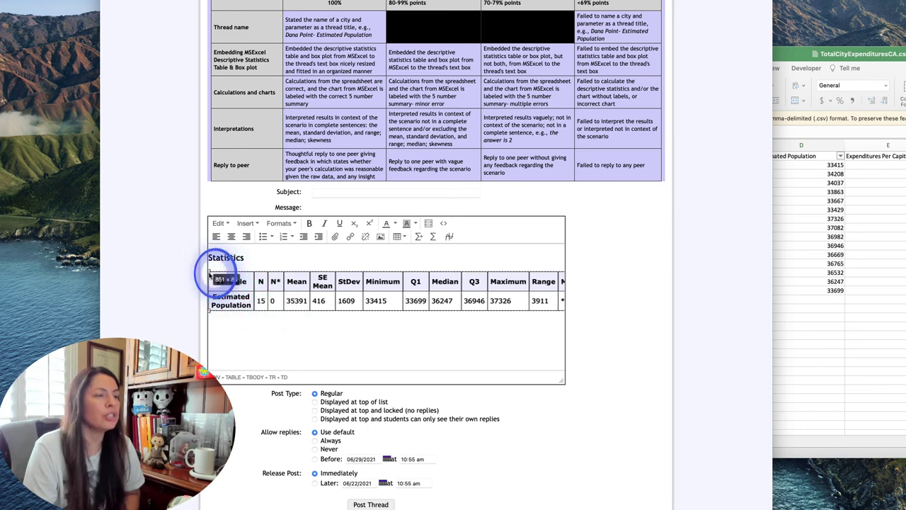
pyautogui.moveTo(562, 382); pyautogui.dragTo(628, 379)
pyautogui.click(603, 342)
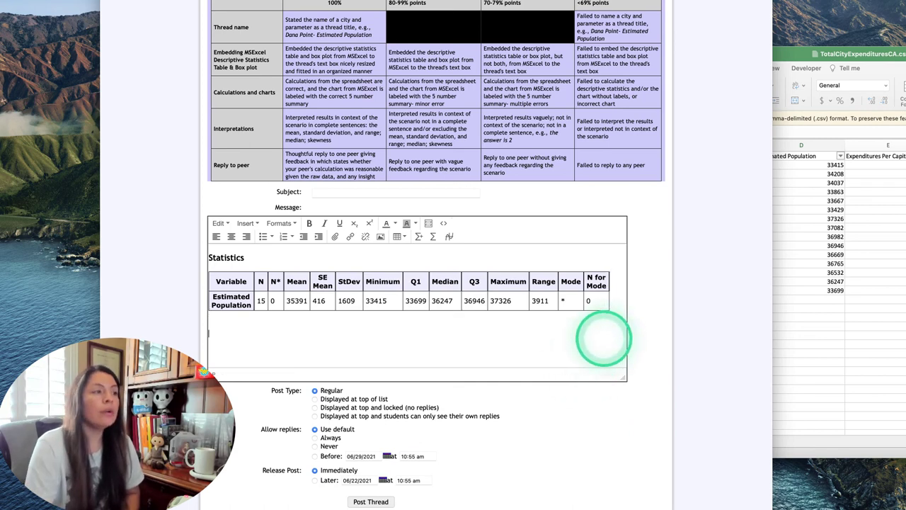
pyautogui.press('super+Tab')
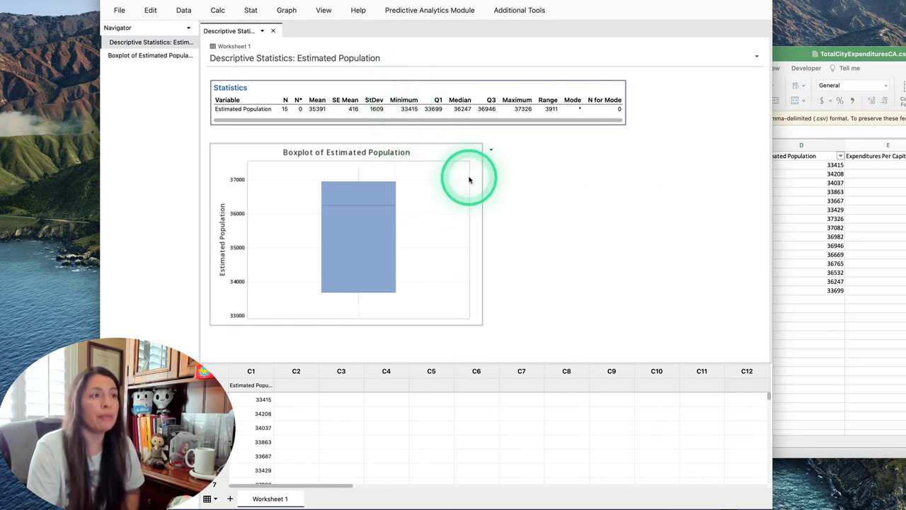
# Open Graph Options for the horizontal Boxplot of Estimated Population.
pyautogui.moveTo(327, 194)
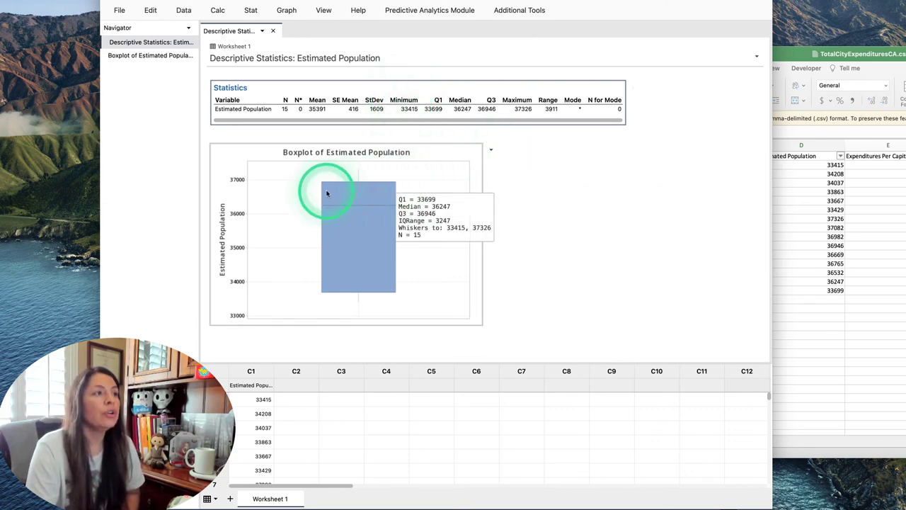
pyautogui.click(145, 55)
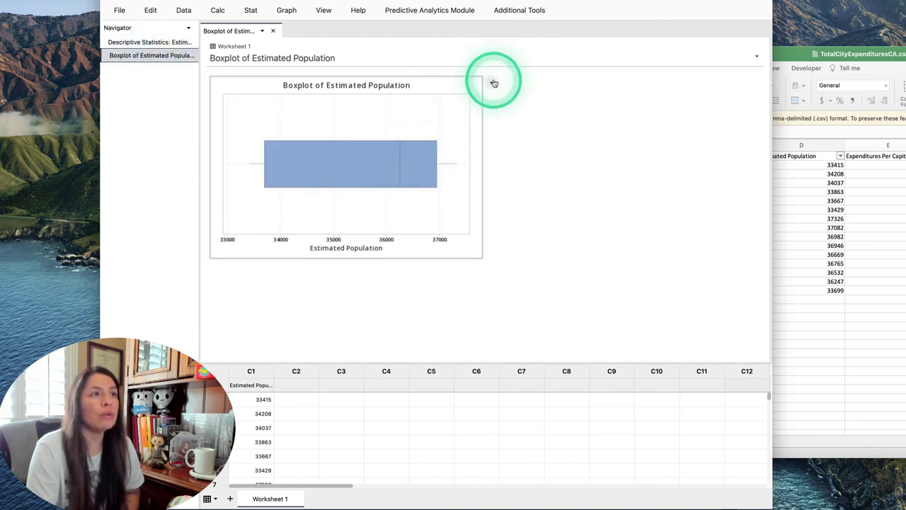
pyautogui.click(493, 83)
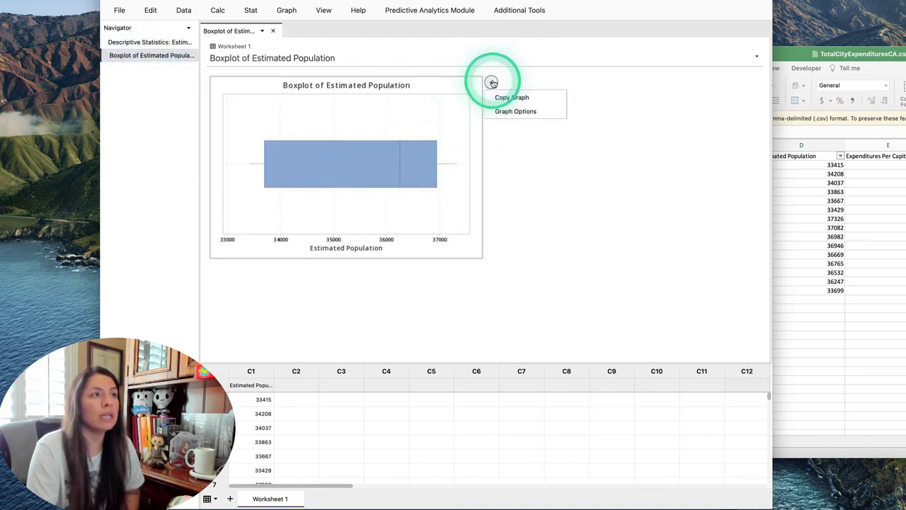
pyautogui.click(514, 112)
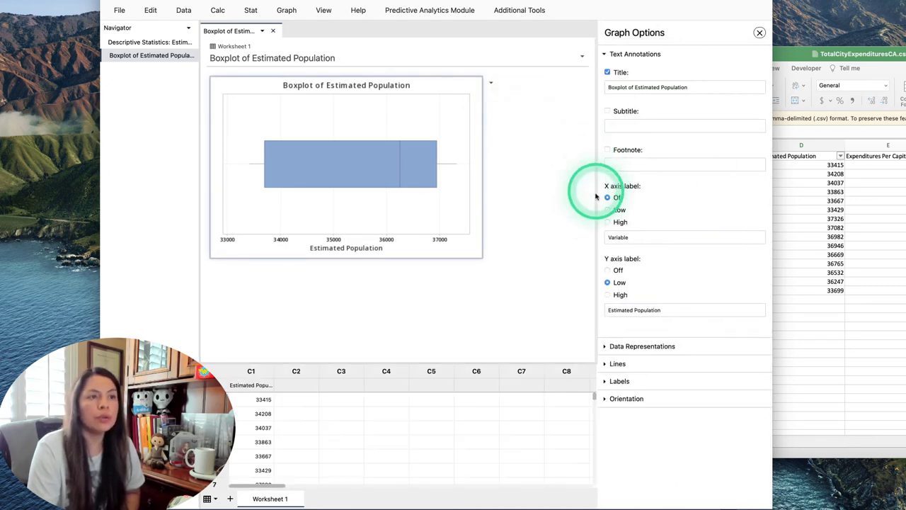
pyautogui.click(606, 351)
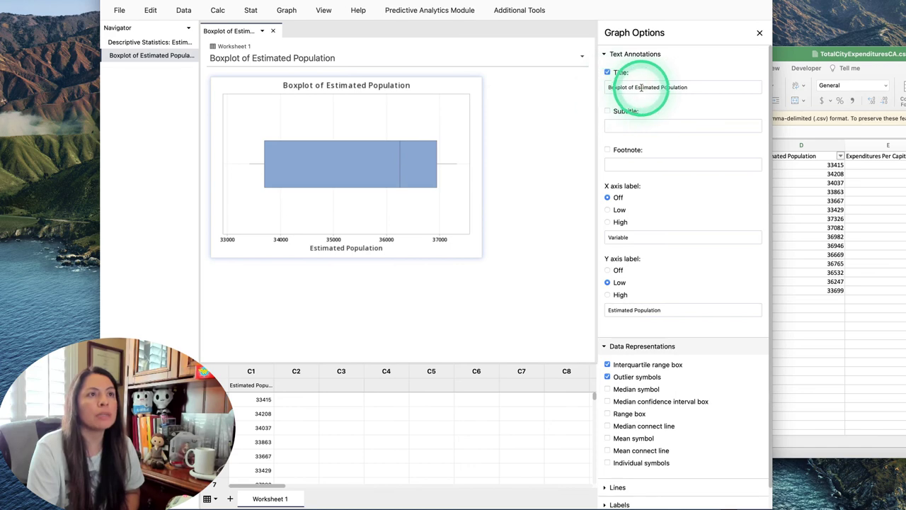
# Turn on a subtitle reading 'Dana Point' for the boxplot.
pyautogui.click(690, 88)
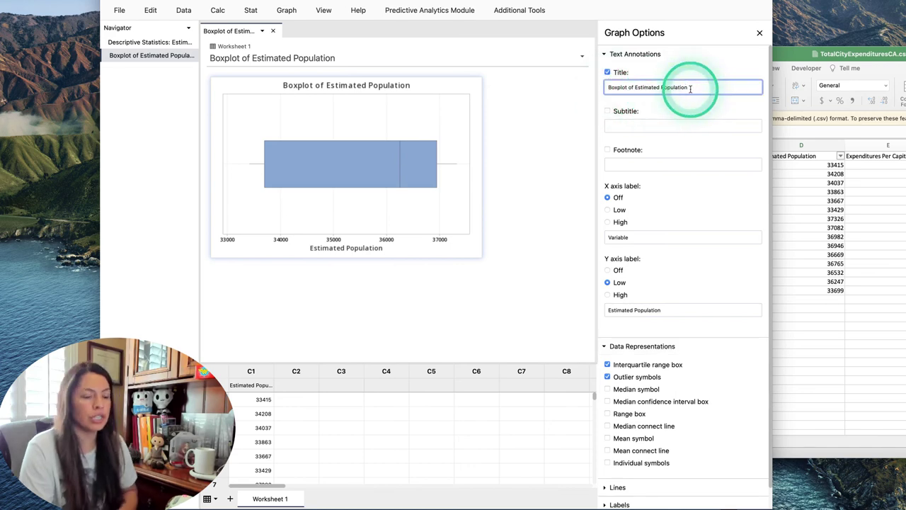
pyautogui.click(606, 111)
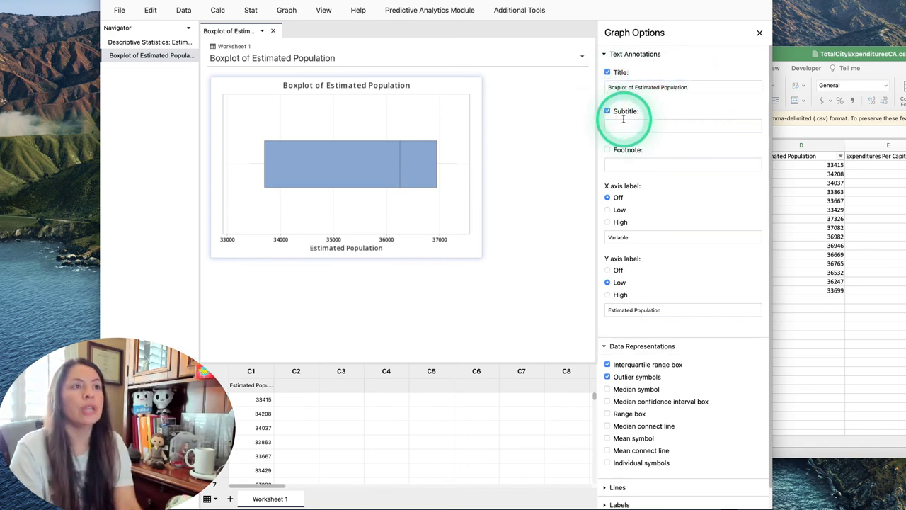
pyautogui.click(627, 125)
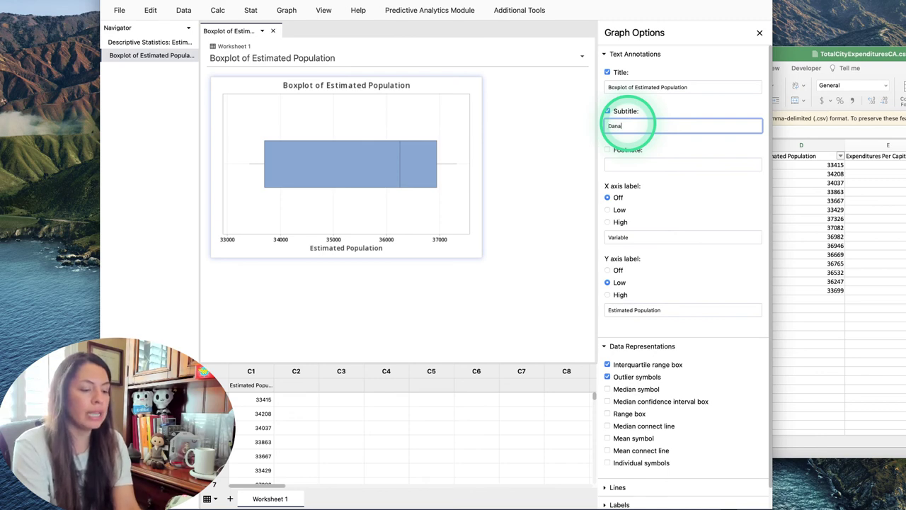
pyautogui.write('Dana Point')
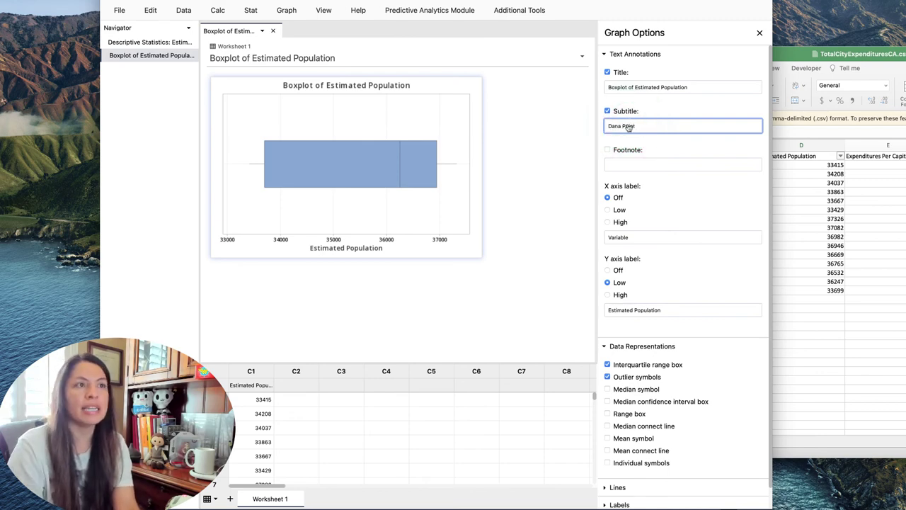
pyautogui.click(684, 148)
# Copy the Dana Point boxplot graph to the clipboard.
pyautogui.scroll(-3, 684, 149)
pyautogui.click(491, 82)
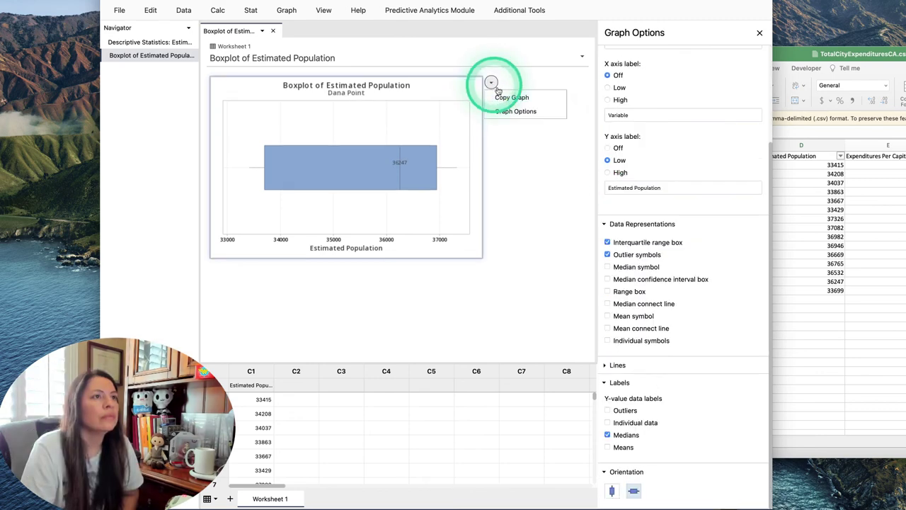
pyautogui.click(504, 97)
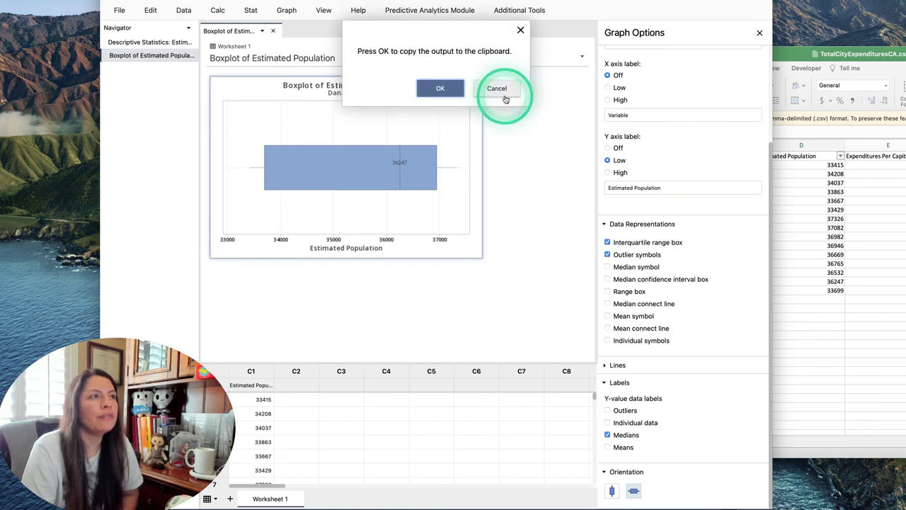
pyautogui.click(434, 88)
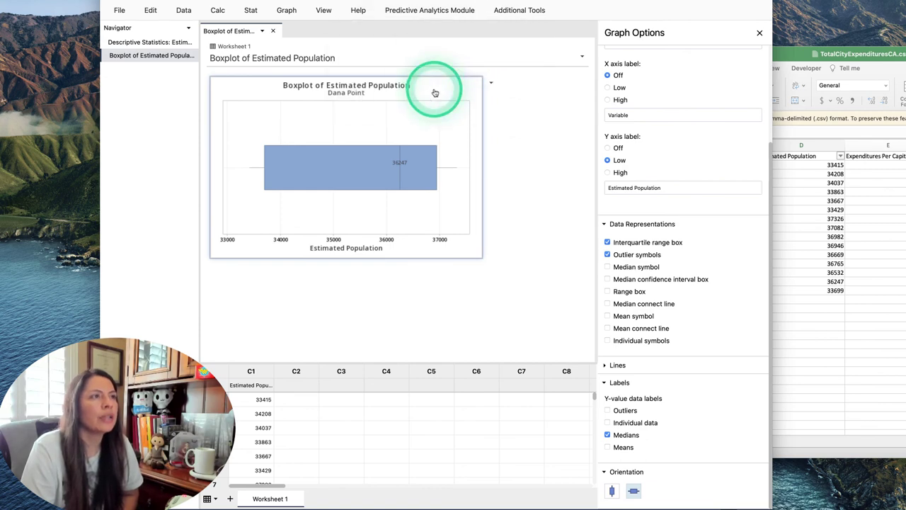
# Paste the Dana Point boxplot below the statistics table in the forum message.
pyautogui.press('super+Tab')
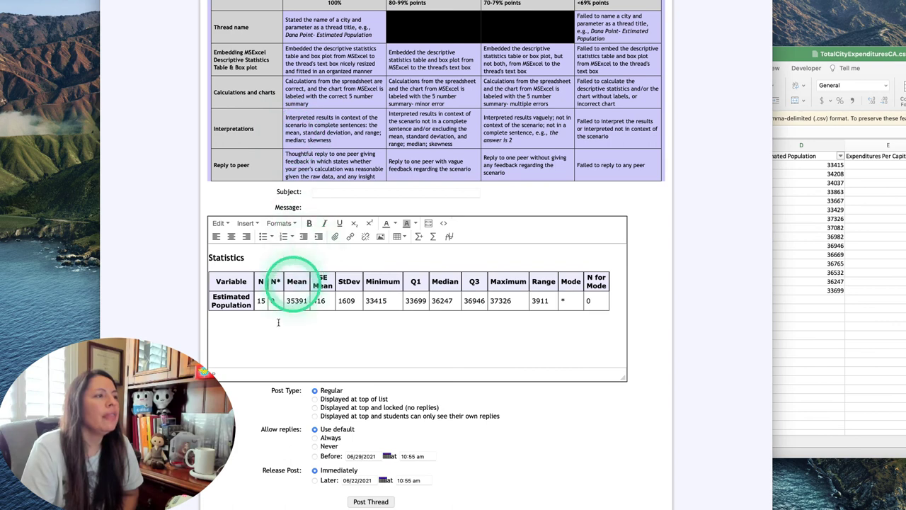
pyautogui.click(232, 328)
pyautogui.rightClick(231, 328)
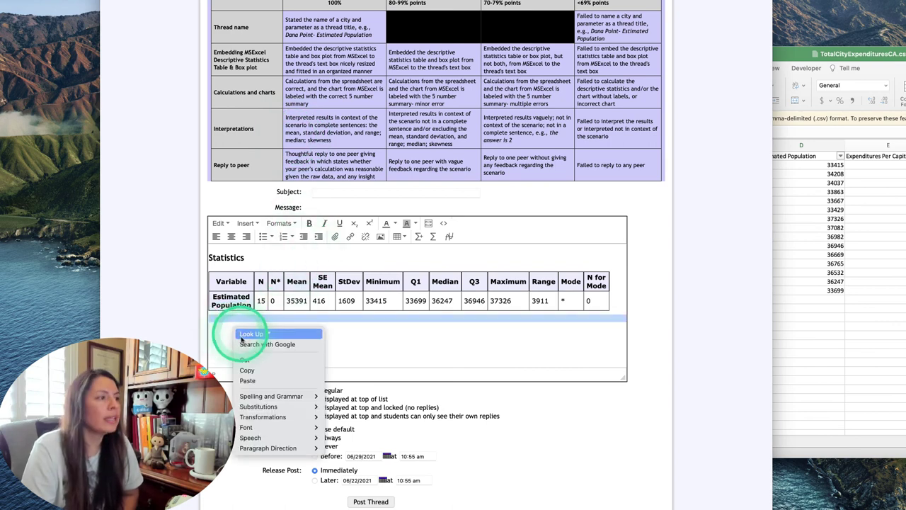
pyautogui.click(247, 381)
pyautogui.rightClick(233, 340)
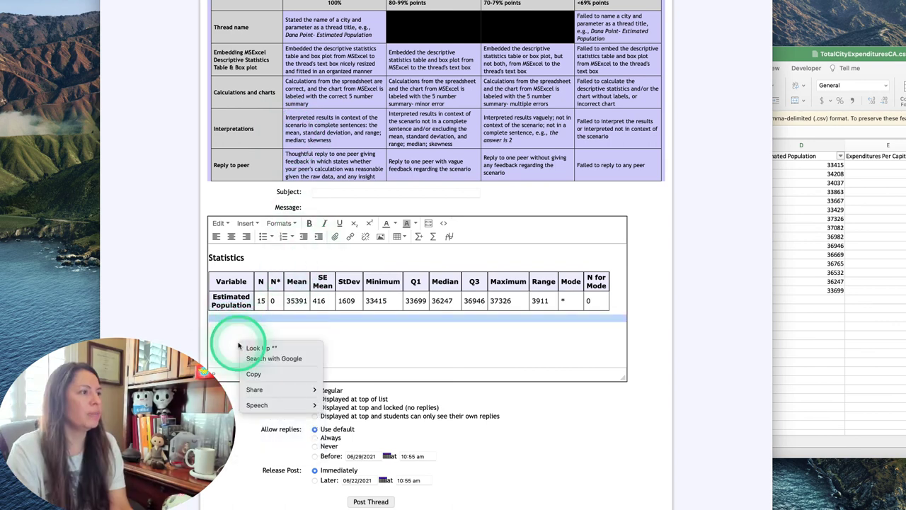
pyautogui.click(227, 342)
pyautogui.click(216, 342)
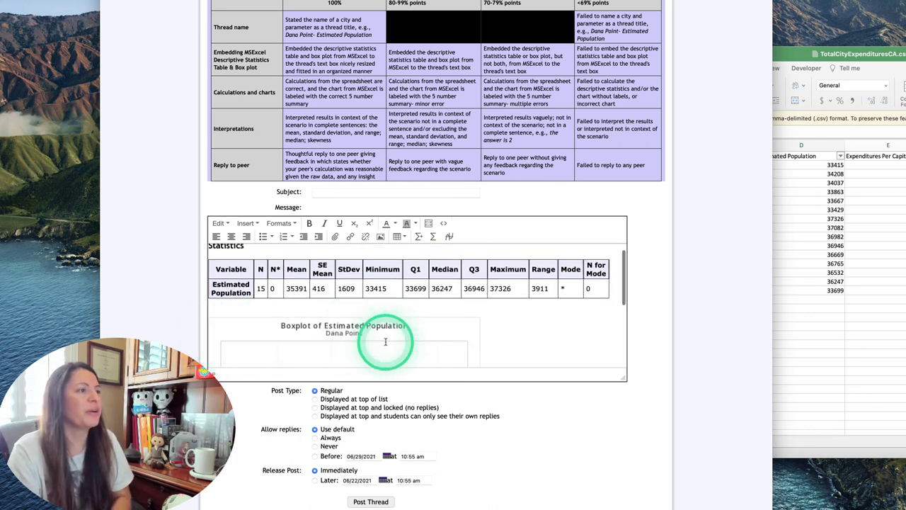
# Shrink the pasted boxplot image and drag the message box taller to fit table and plot.
pyautogui.click(402, 331)
pyautogui.scroll(2, 402, 331)
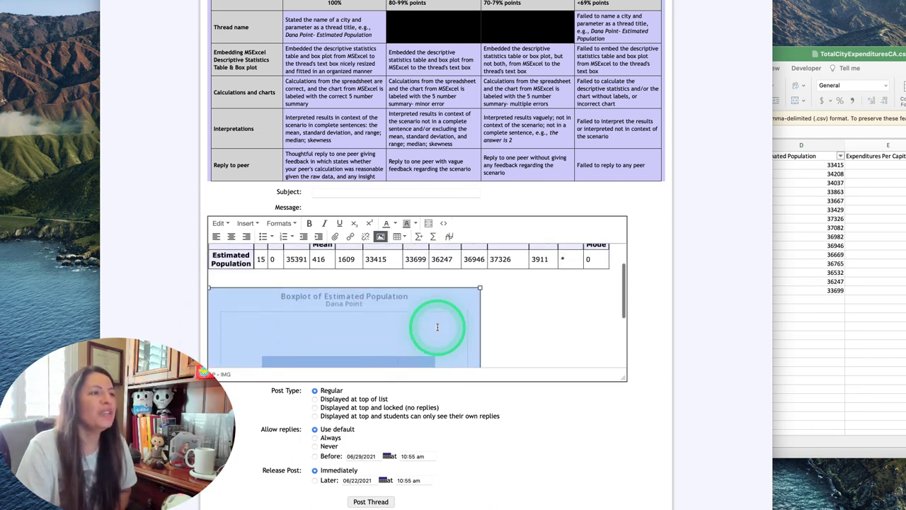
pyautogui.click(479, 289)
pyautogui.moveTo(479, 288); pyautogui.dragTo(488, 317)
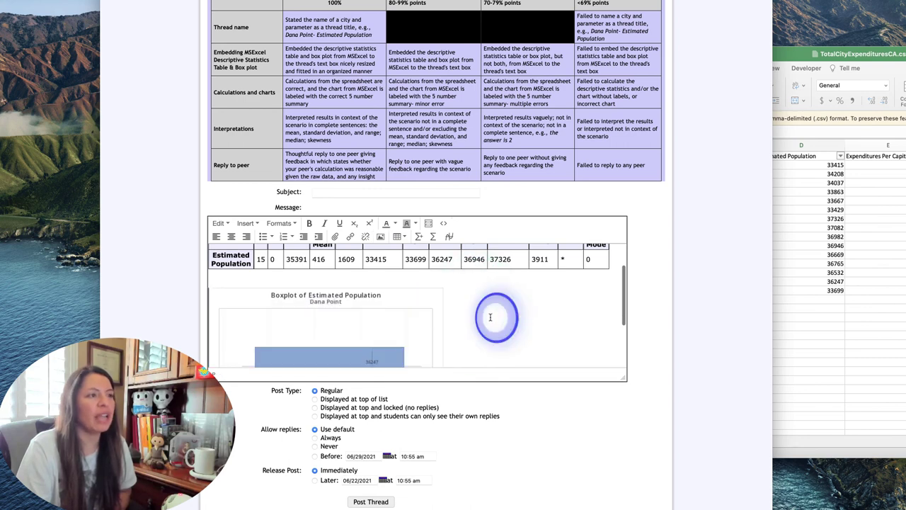
pyautogui.scroll(-3, 482, 317)
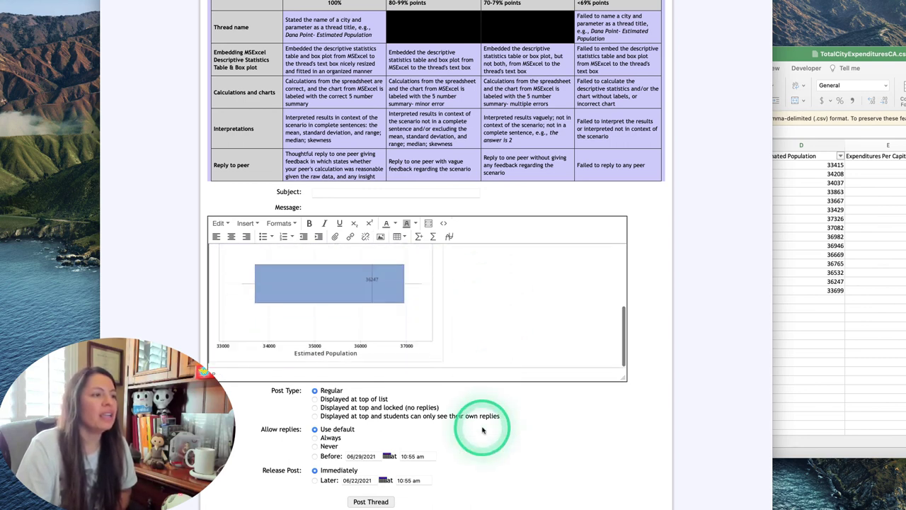
pyautogui.scroll(3, 481, 424)
pyautogui.scroll(-3, 654, 395)
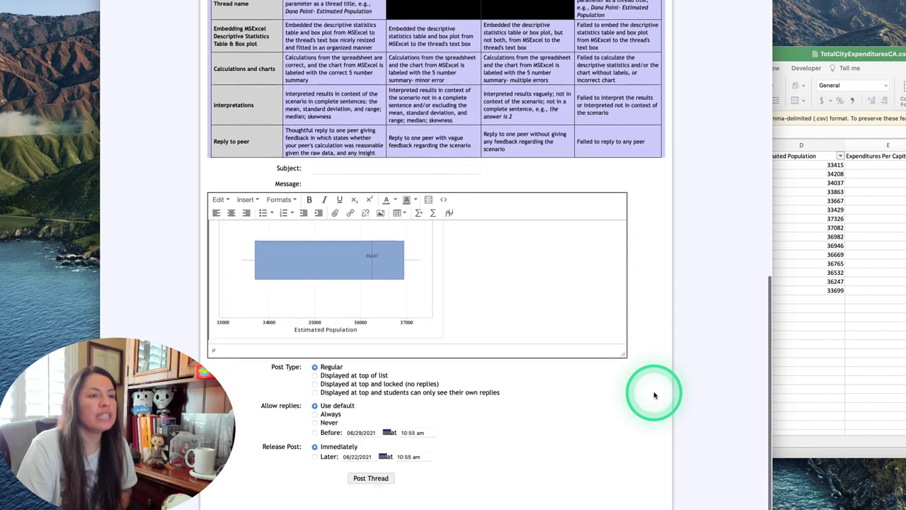
pyautogui.click(624, 356)
pyautogui.moveTo(625, 356); pyautogui.dragTo(631, 496)
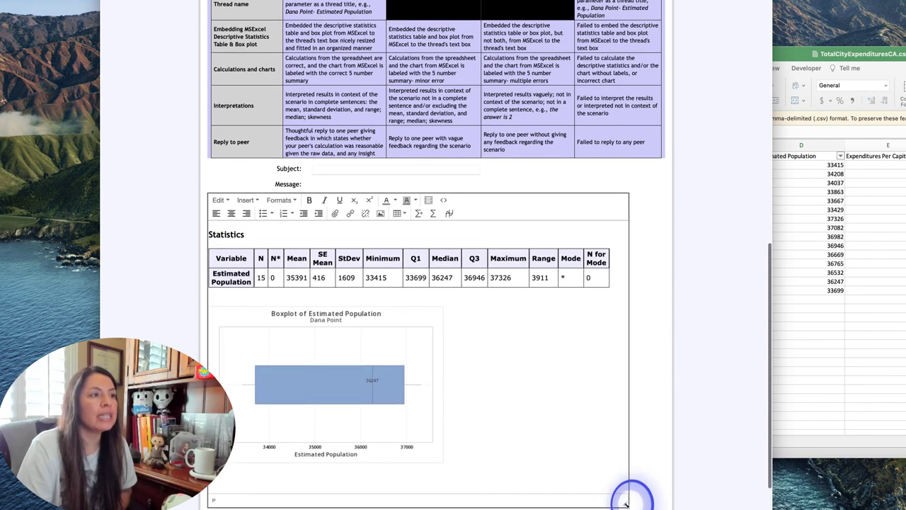